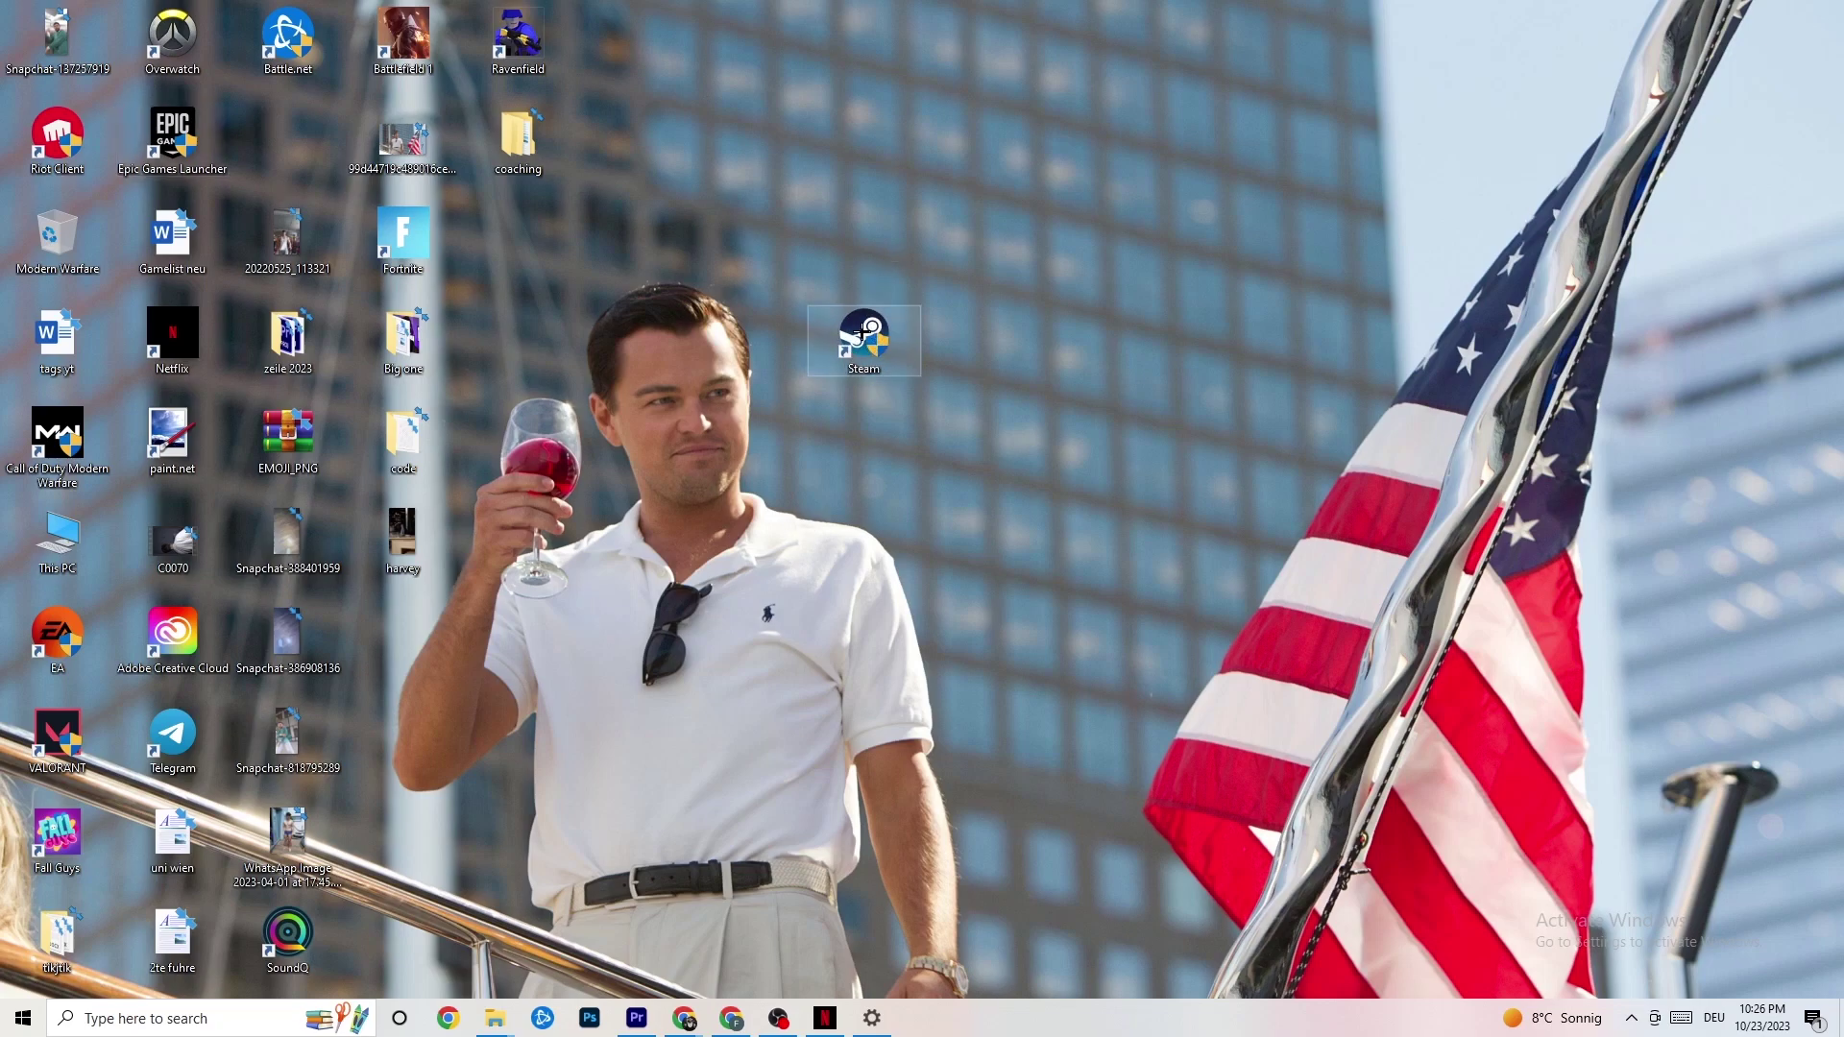
pyautogui.click(865, 223)
pyautogui.rightClick(881, 336)
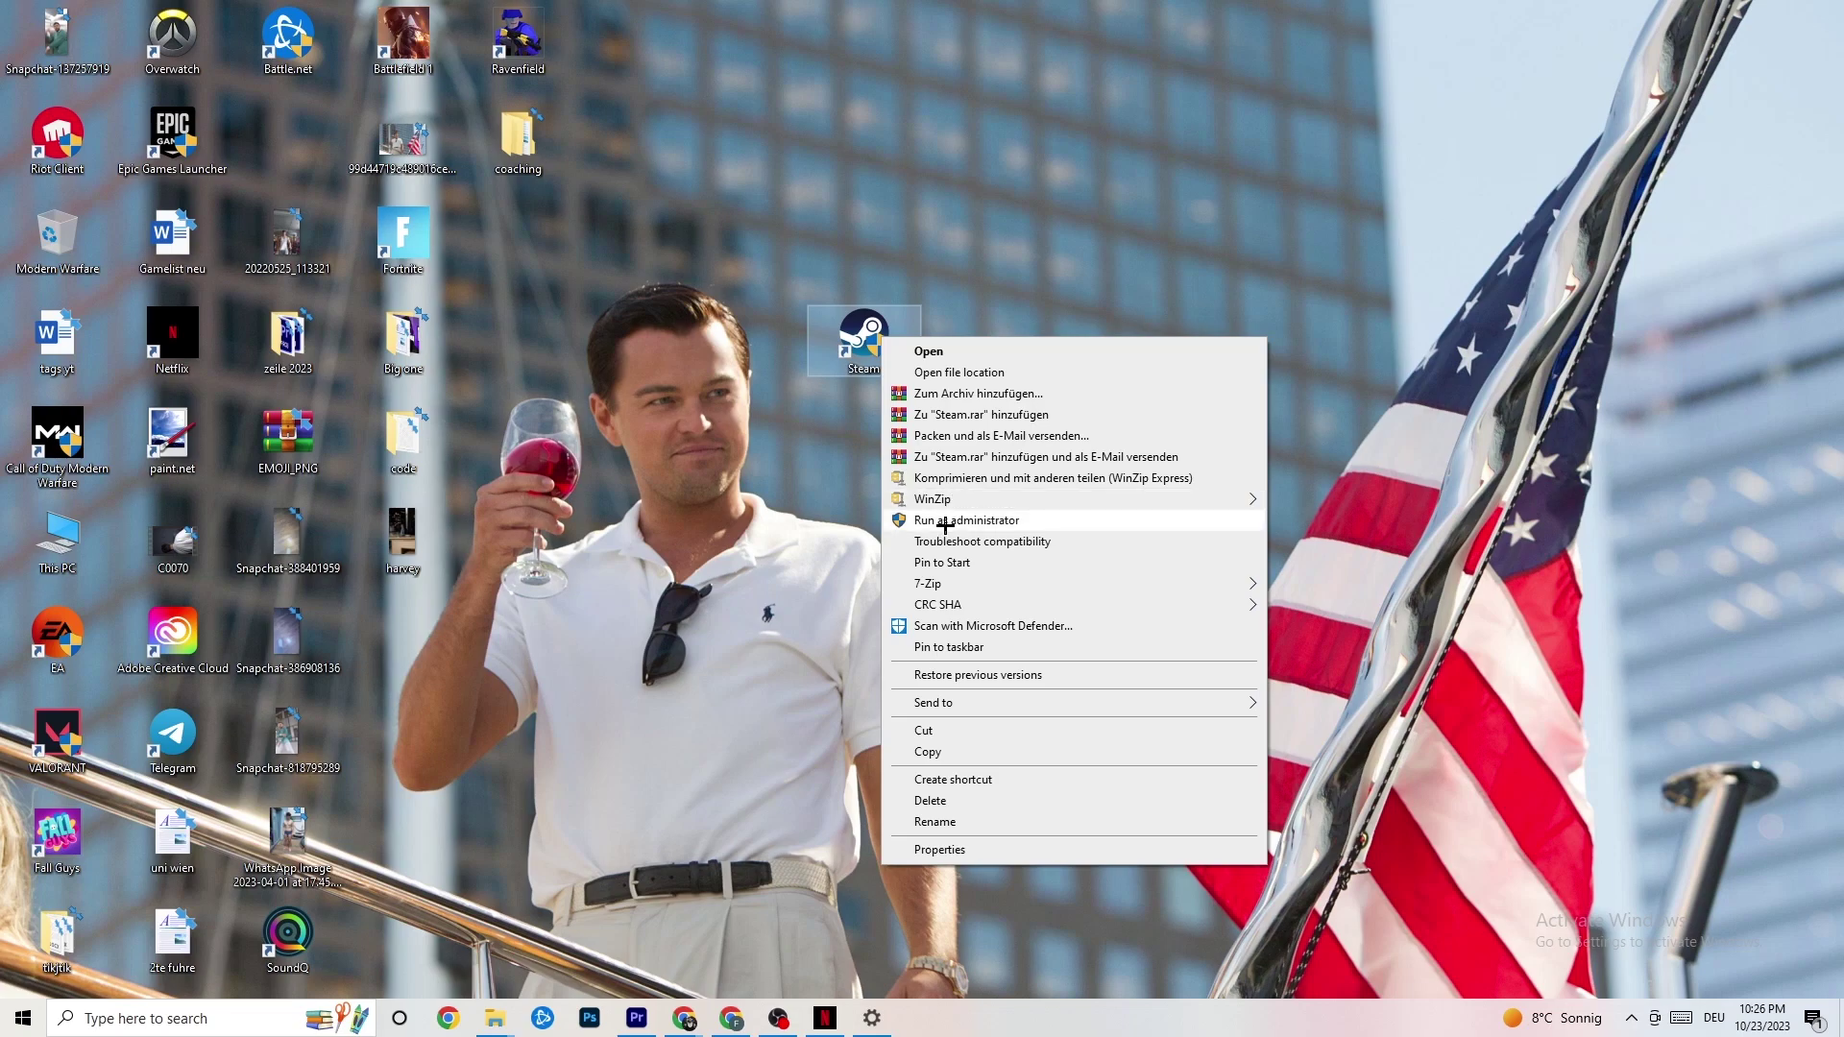
pyautogui.click(793, 511)
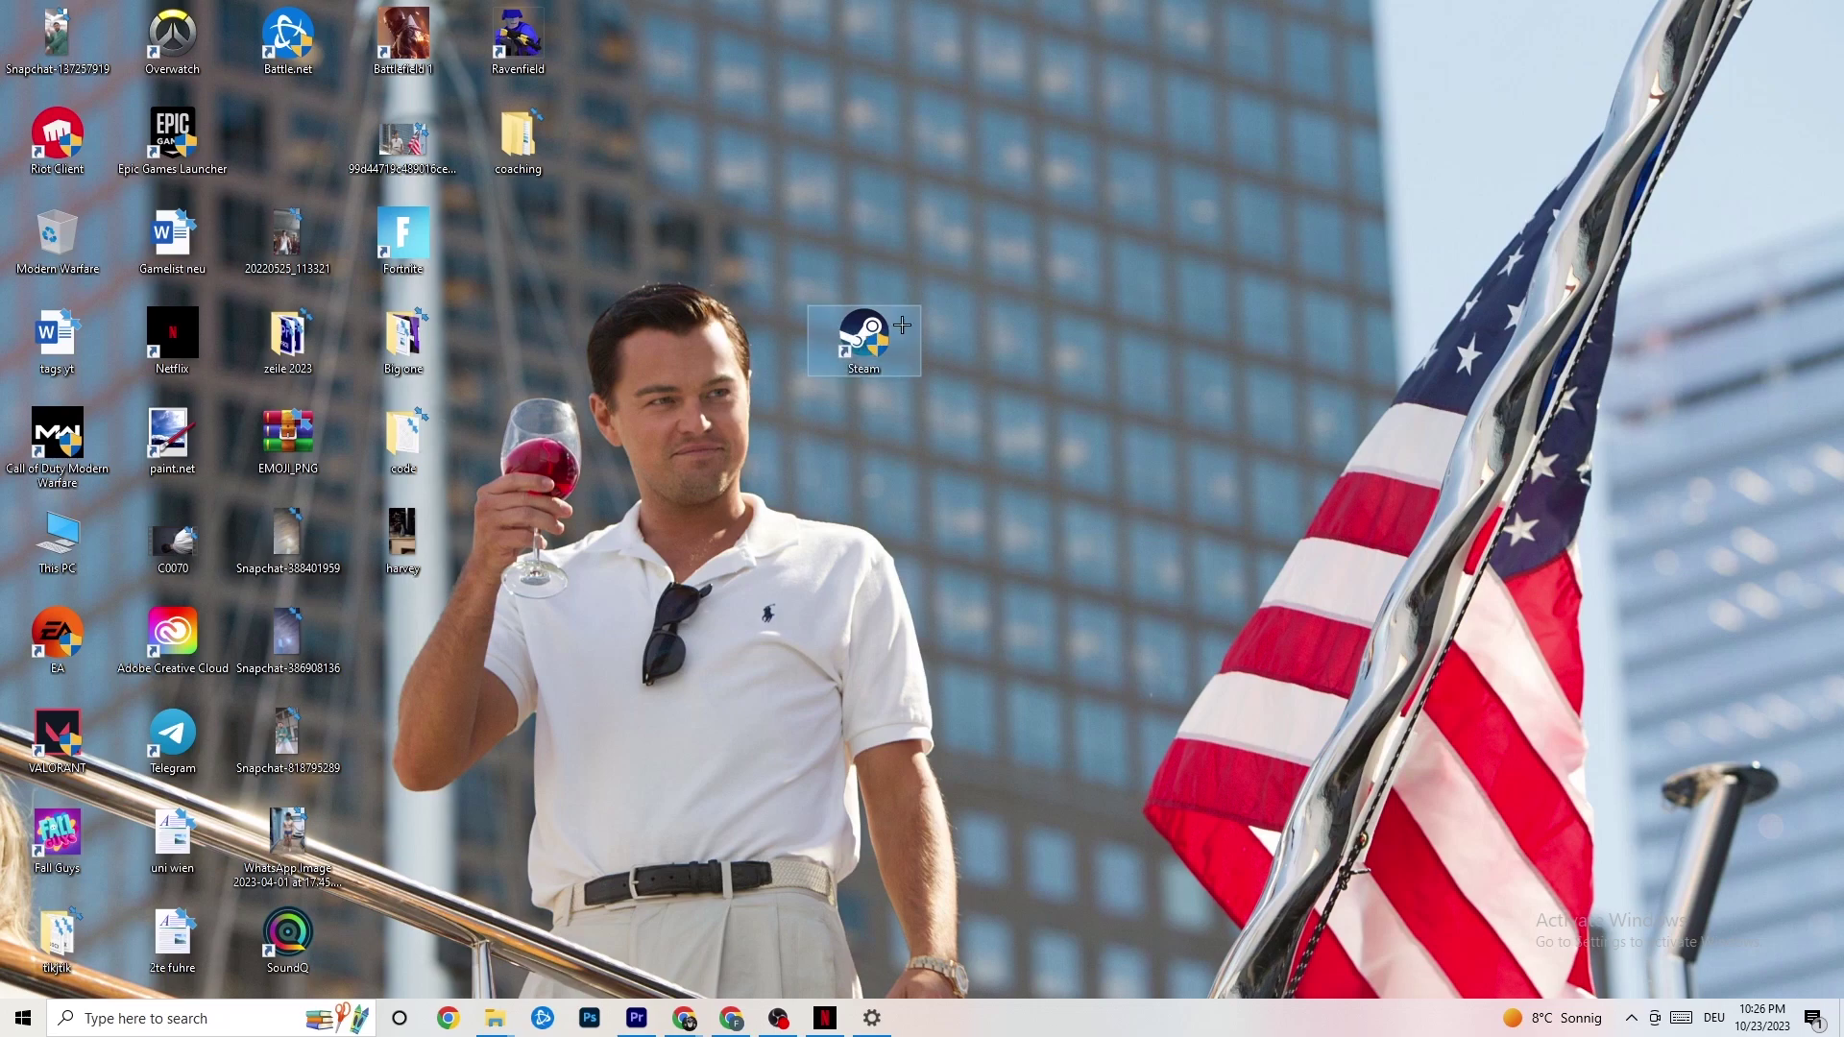
# Step: Review the compatibility mode choices and administrator setting in the Steam desktop shortcut's properties, and close the dialog with OK
pyautogui.rightClick(860, 342)
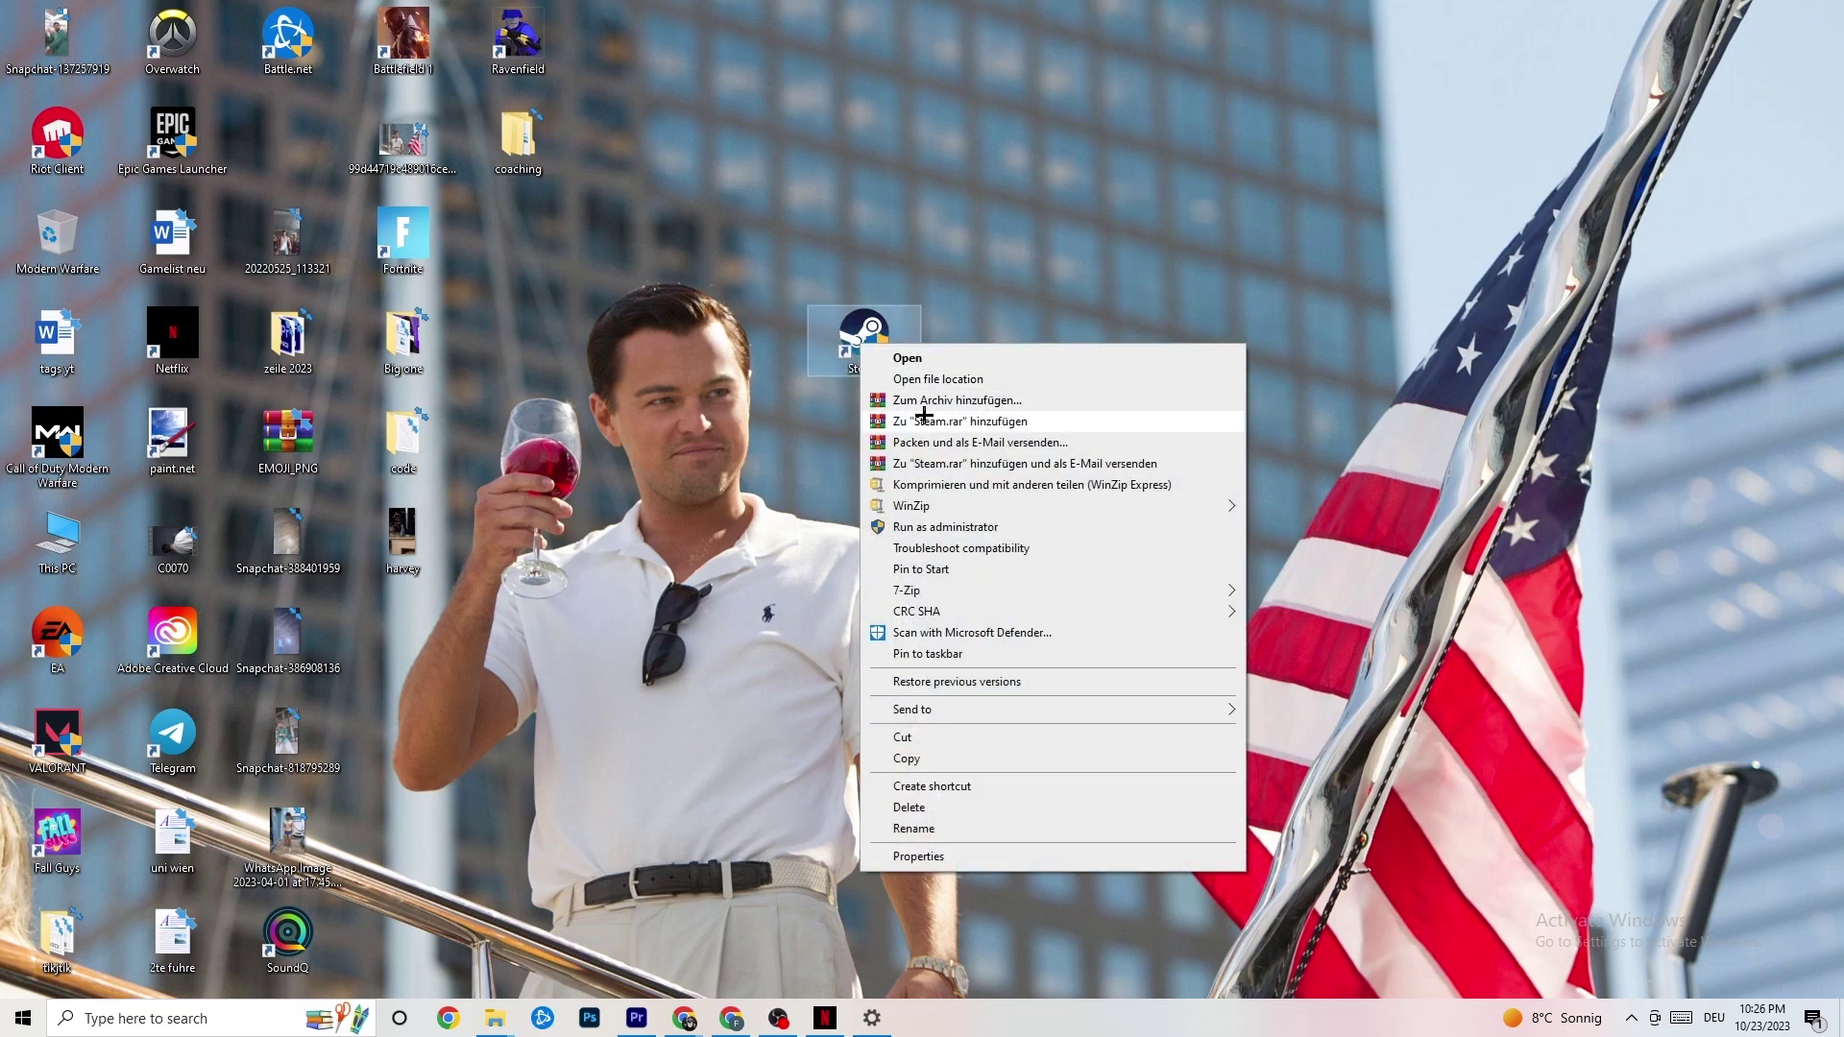
pyautogui.click(959, 861)
pyautogui.moveTo(1005, 371); pyautogui.dragTo(908, 213)
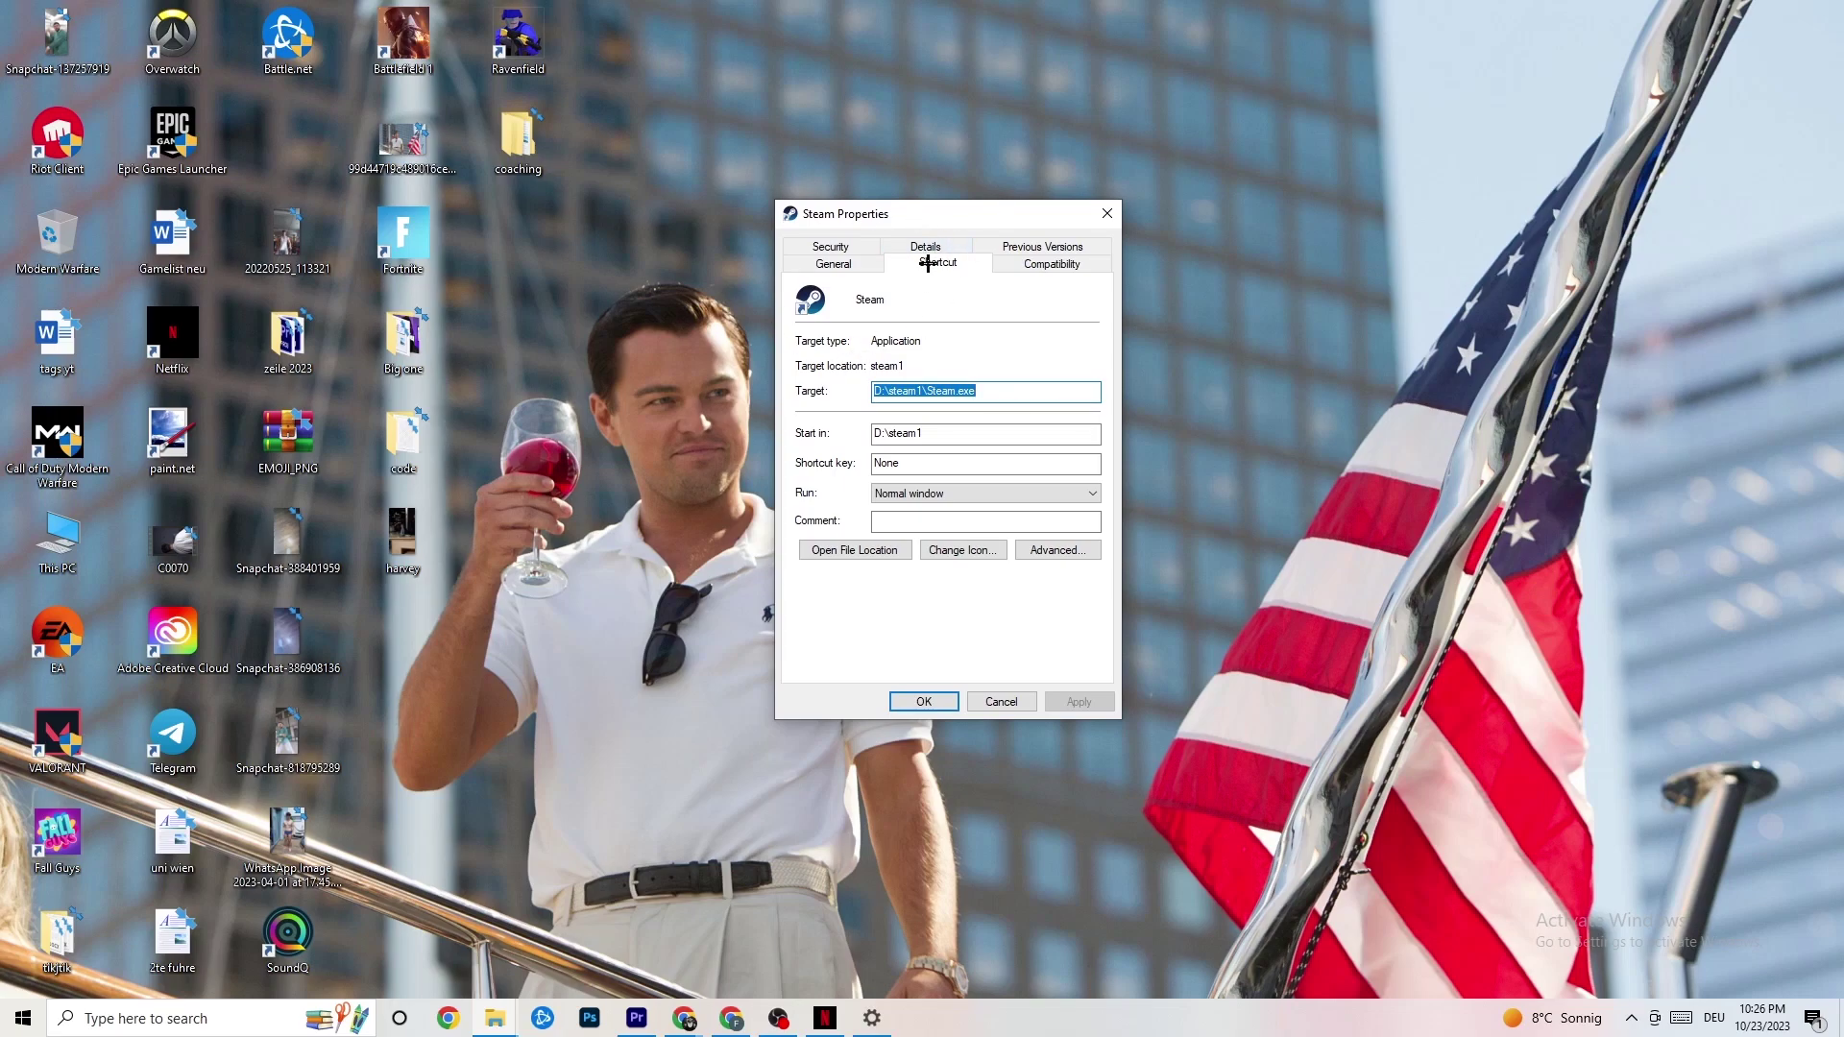
pyautogui.click(1000, 261)
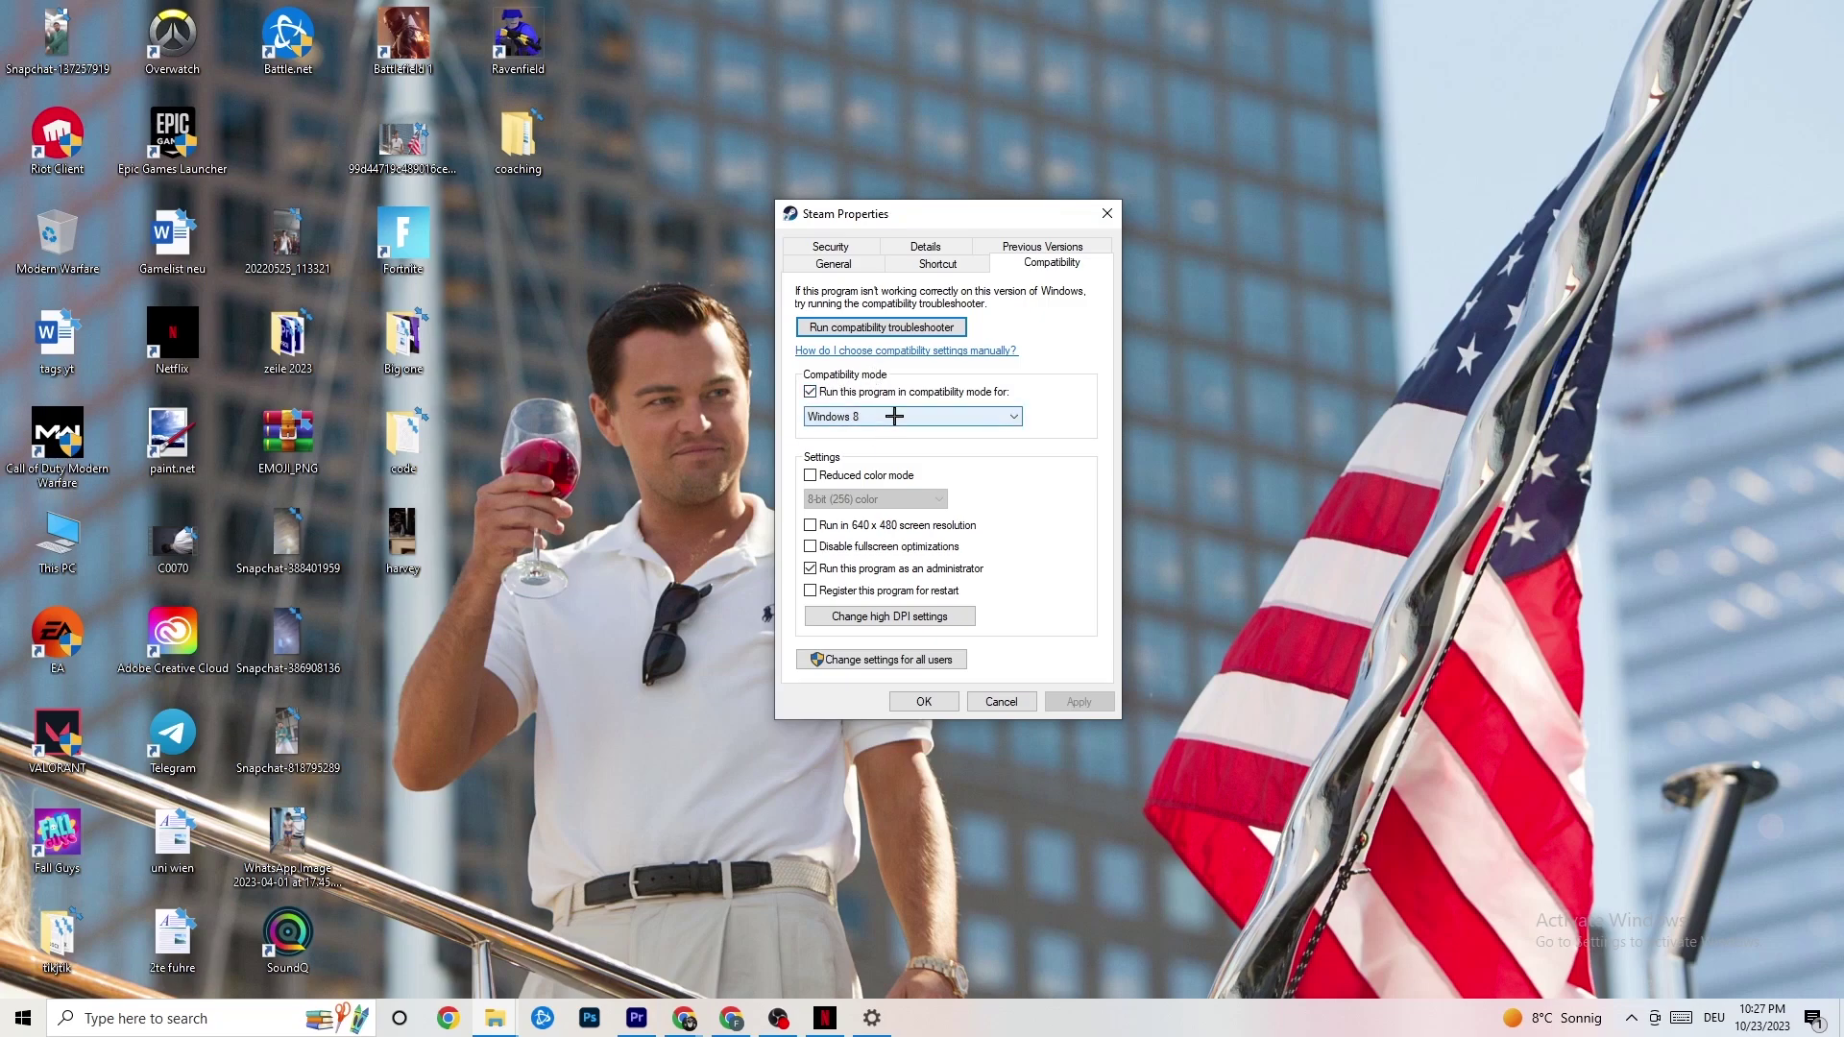
pyautogui.click(894, 415)
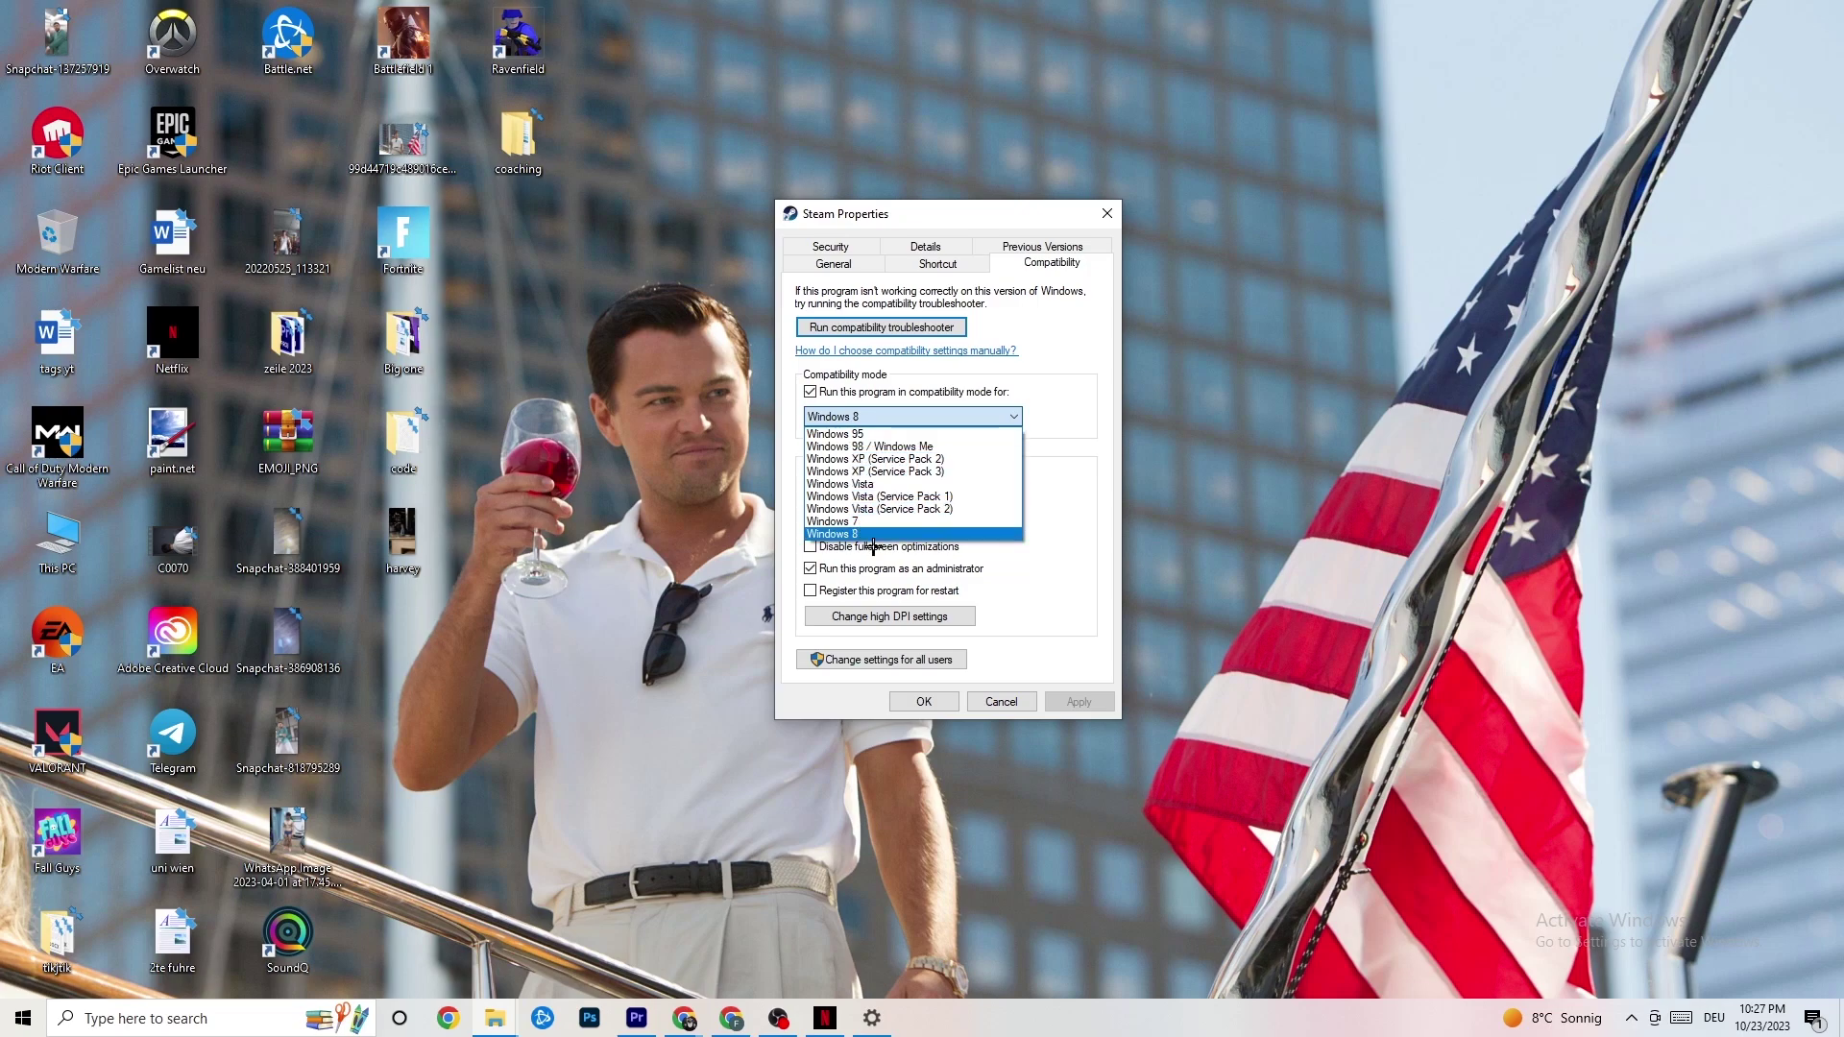
pyautogui.click(1048, 444)
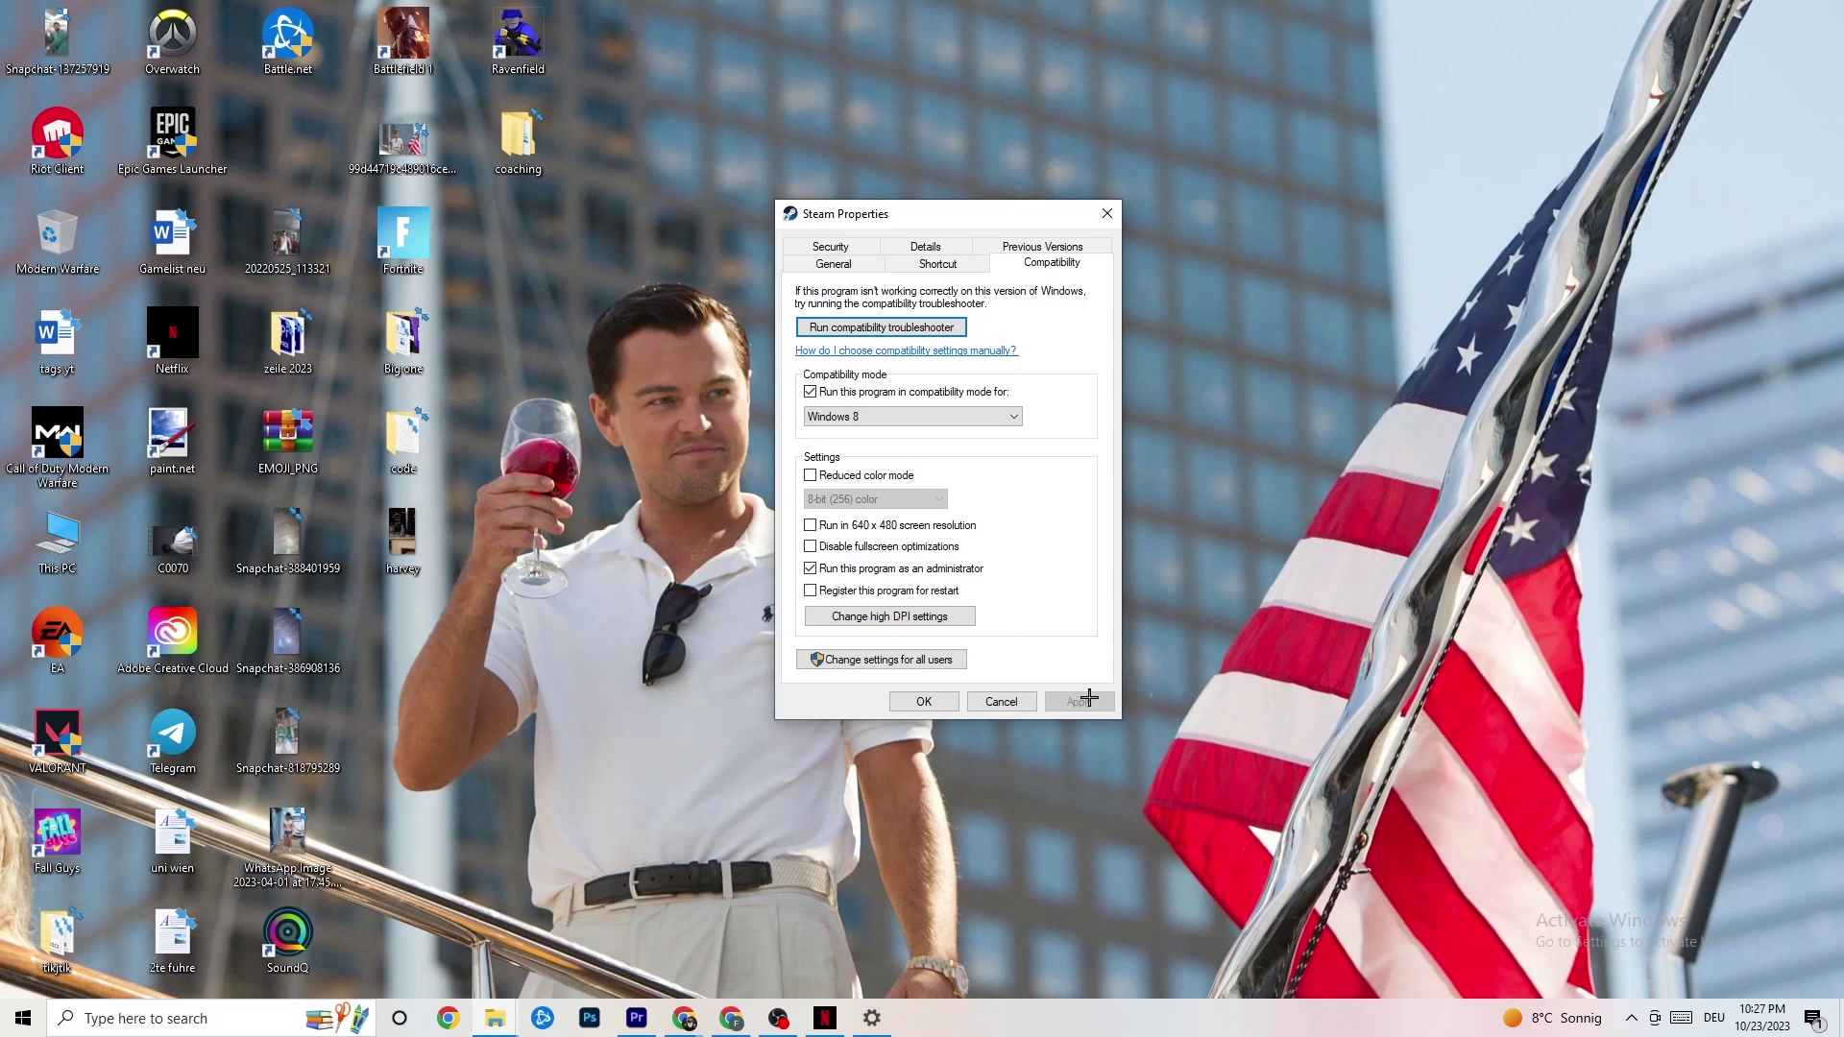
pyautogui.click(924, 702)
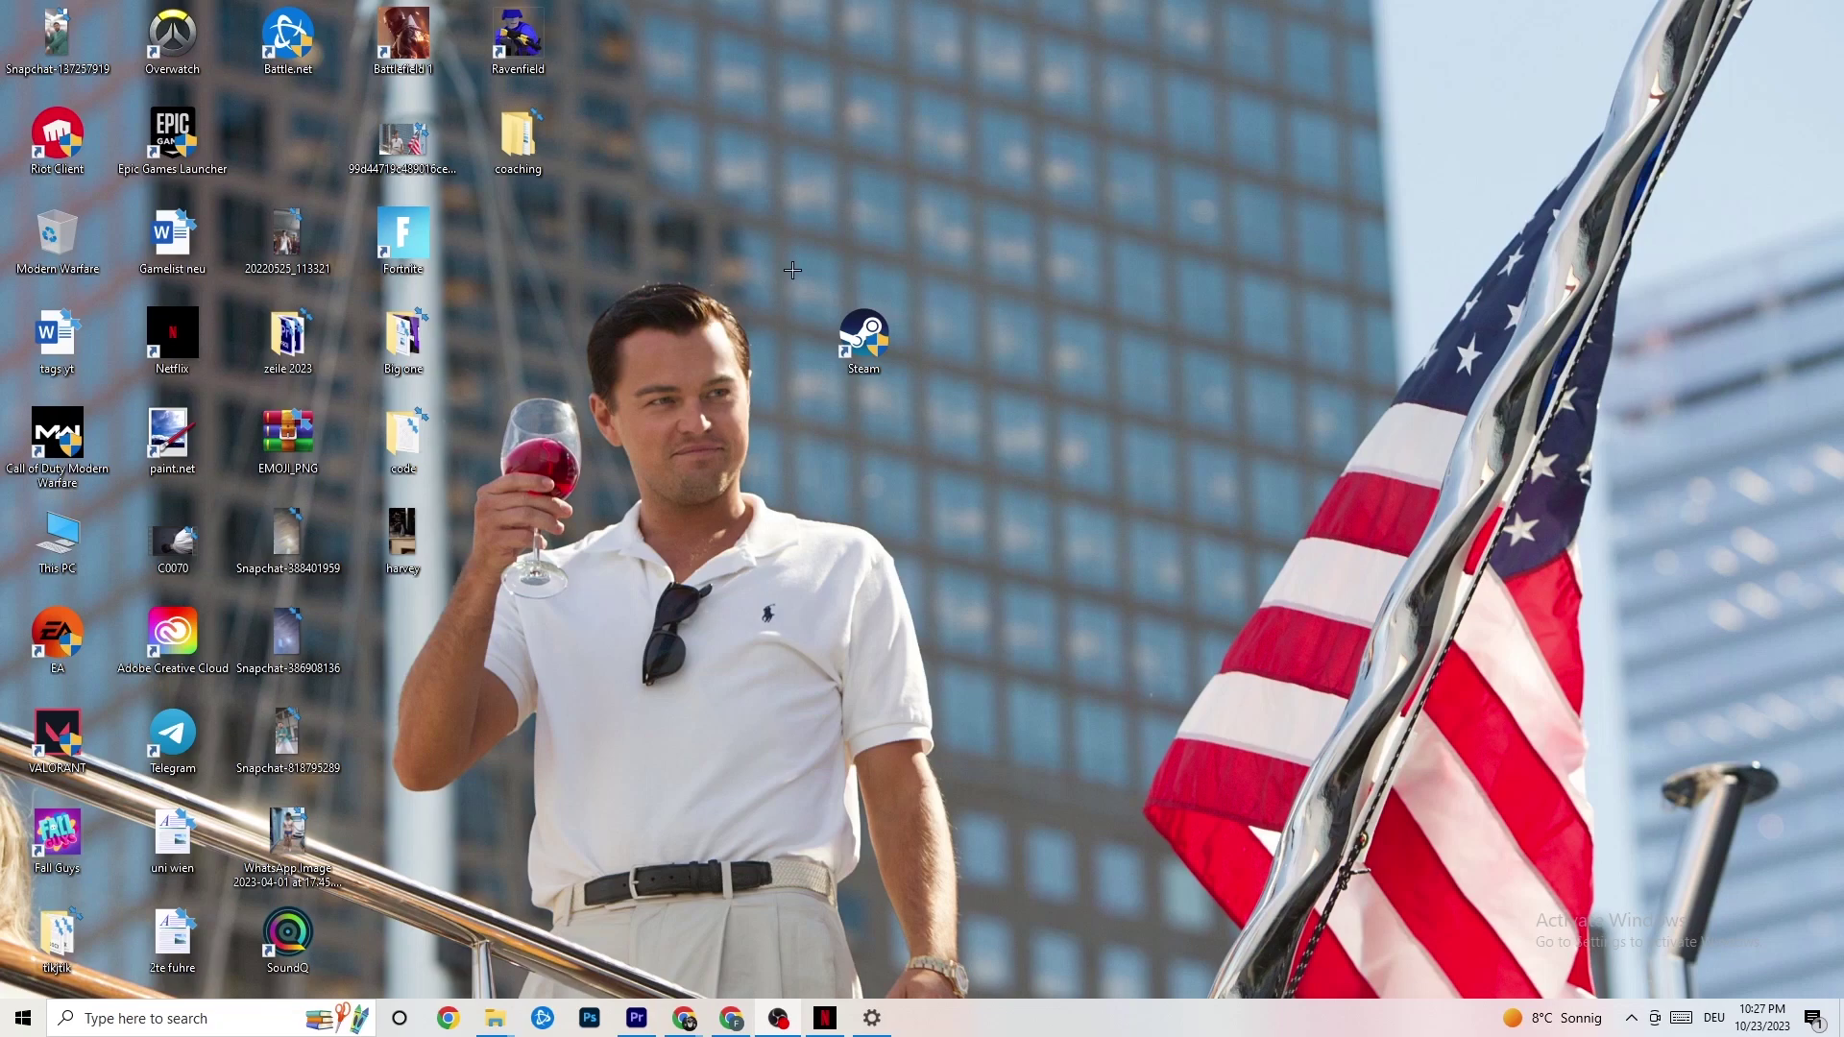
pyautogui.click(4, 1032)
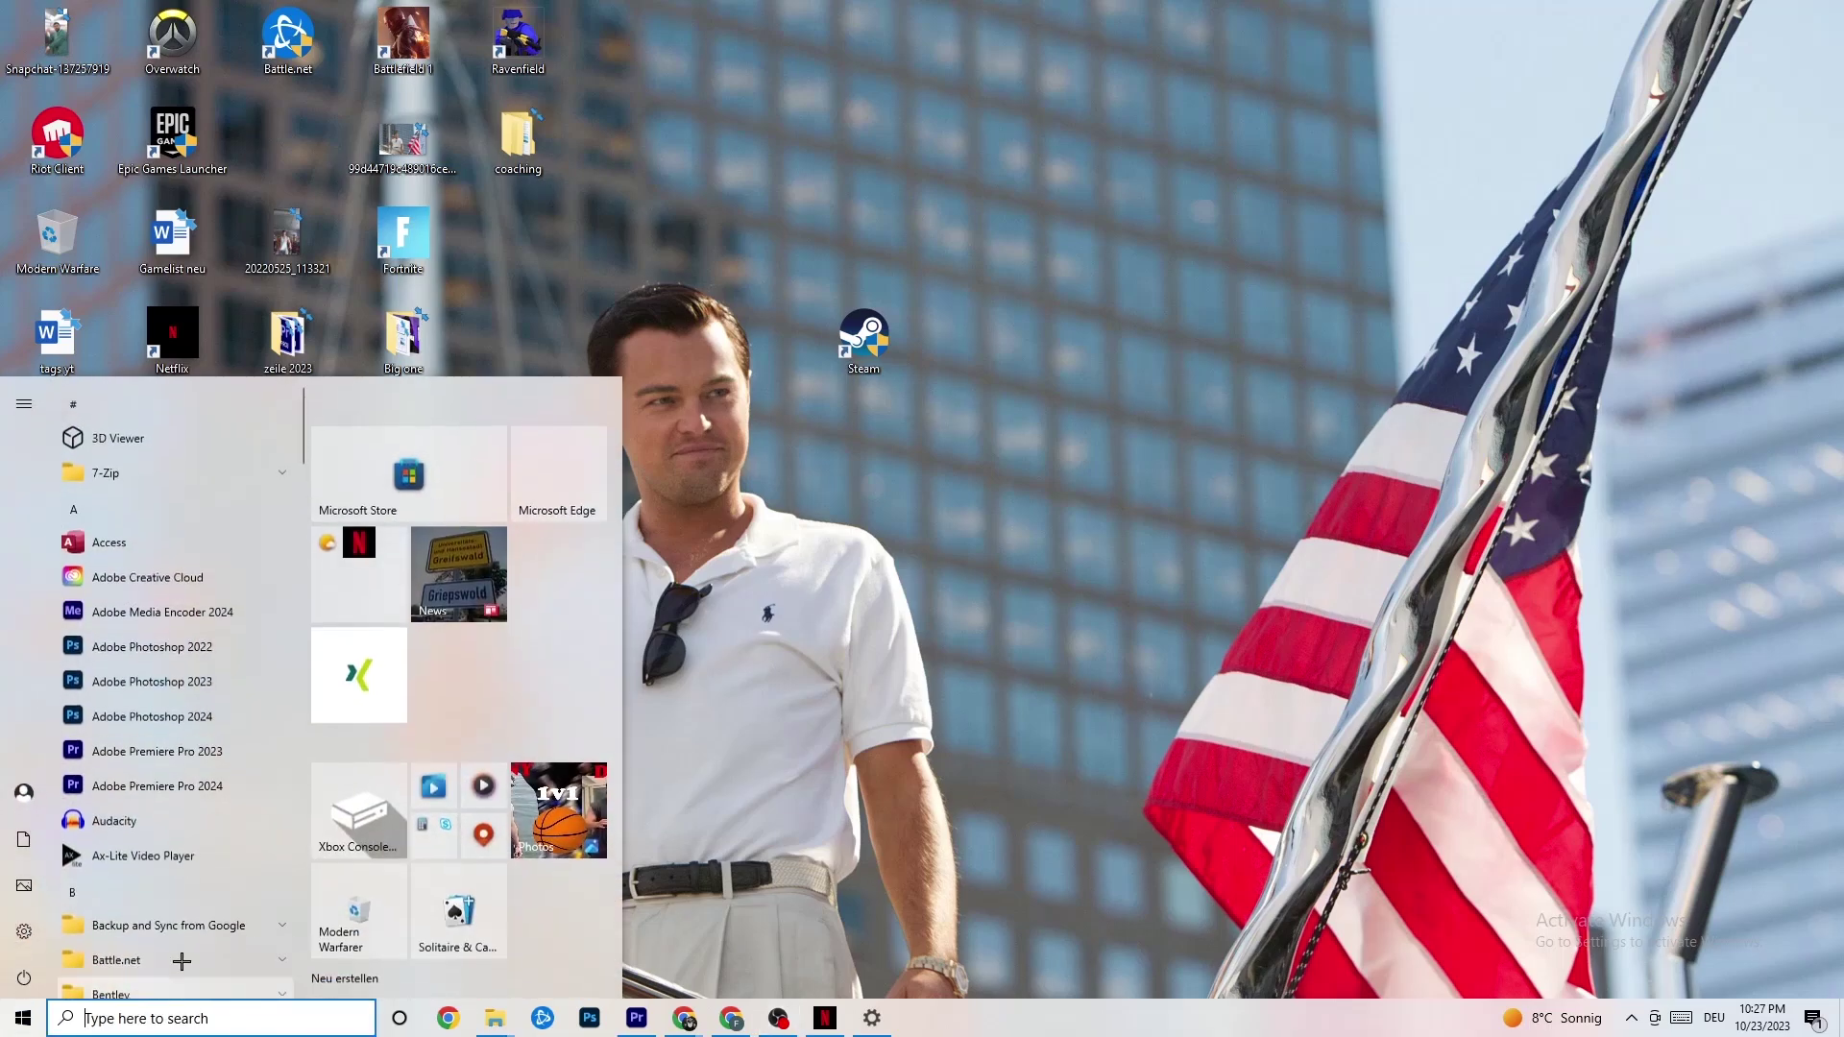
pyautogui.click(647, 932)
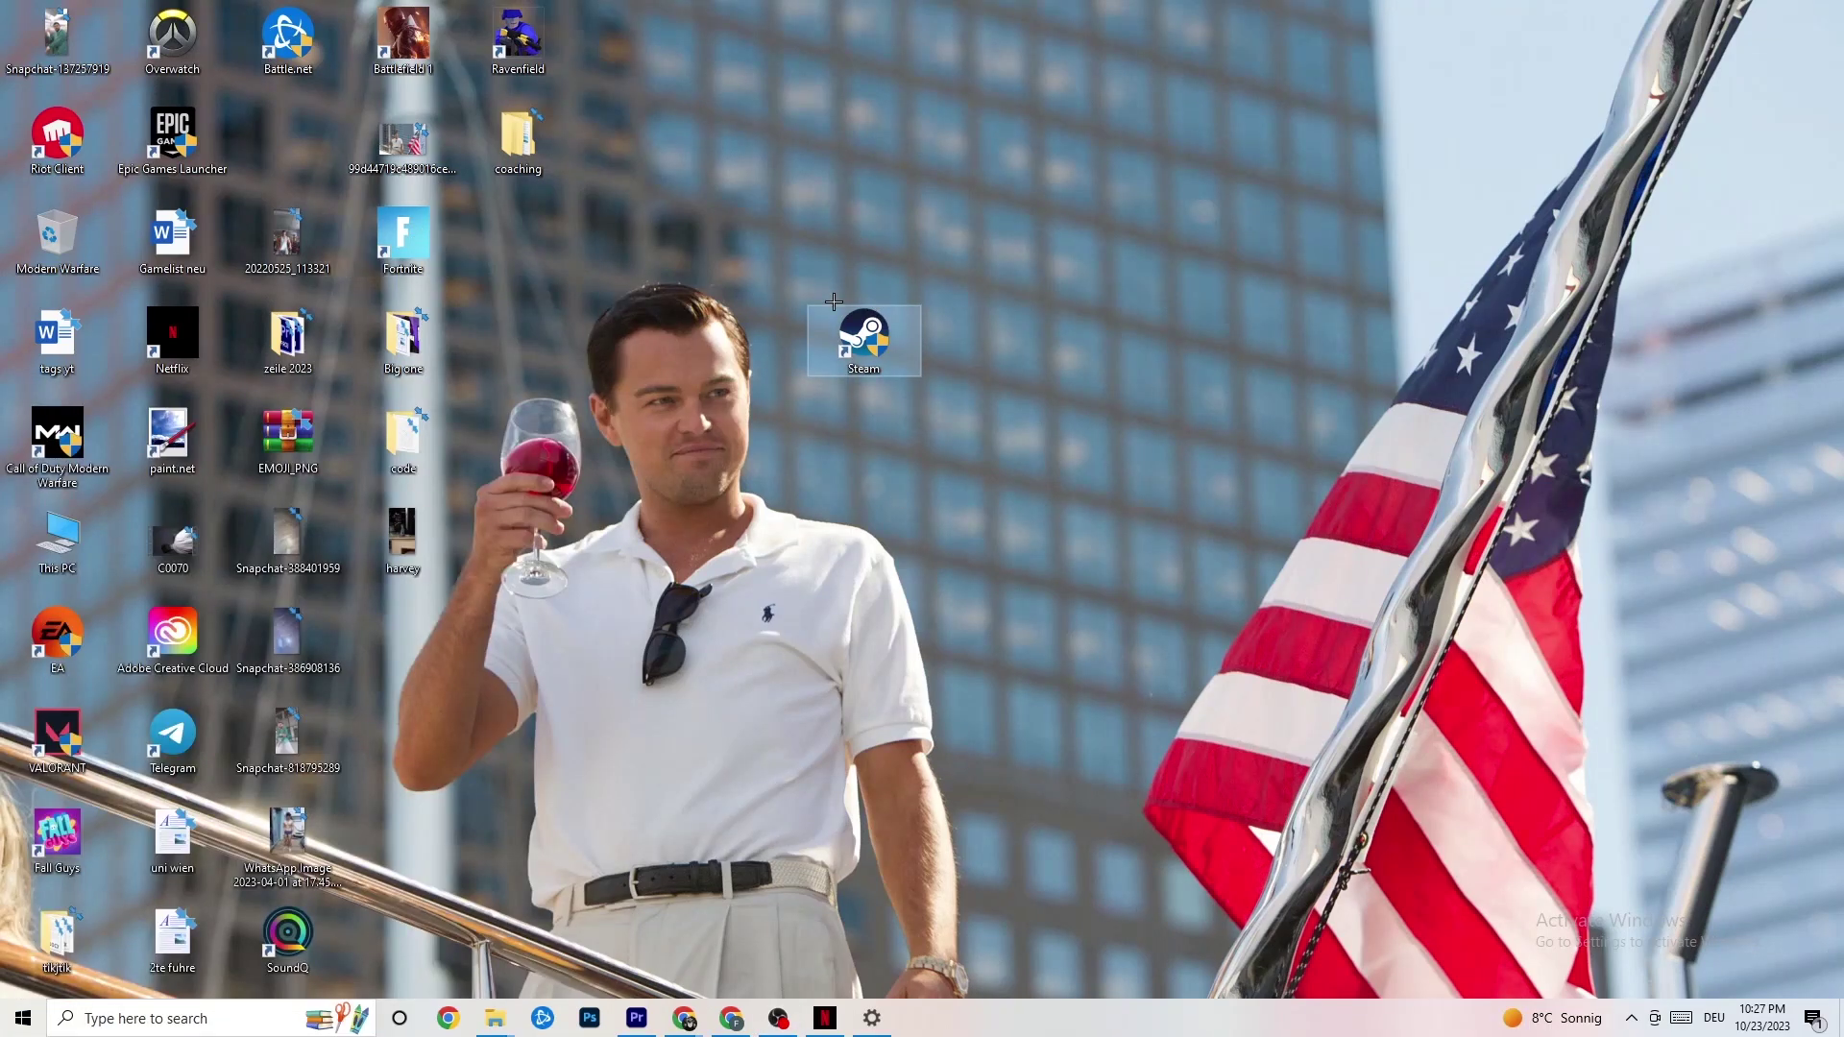
pyautogui.rightClick(847, 351)
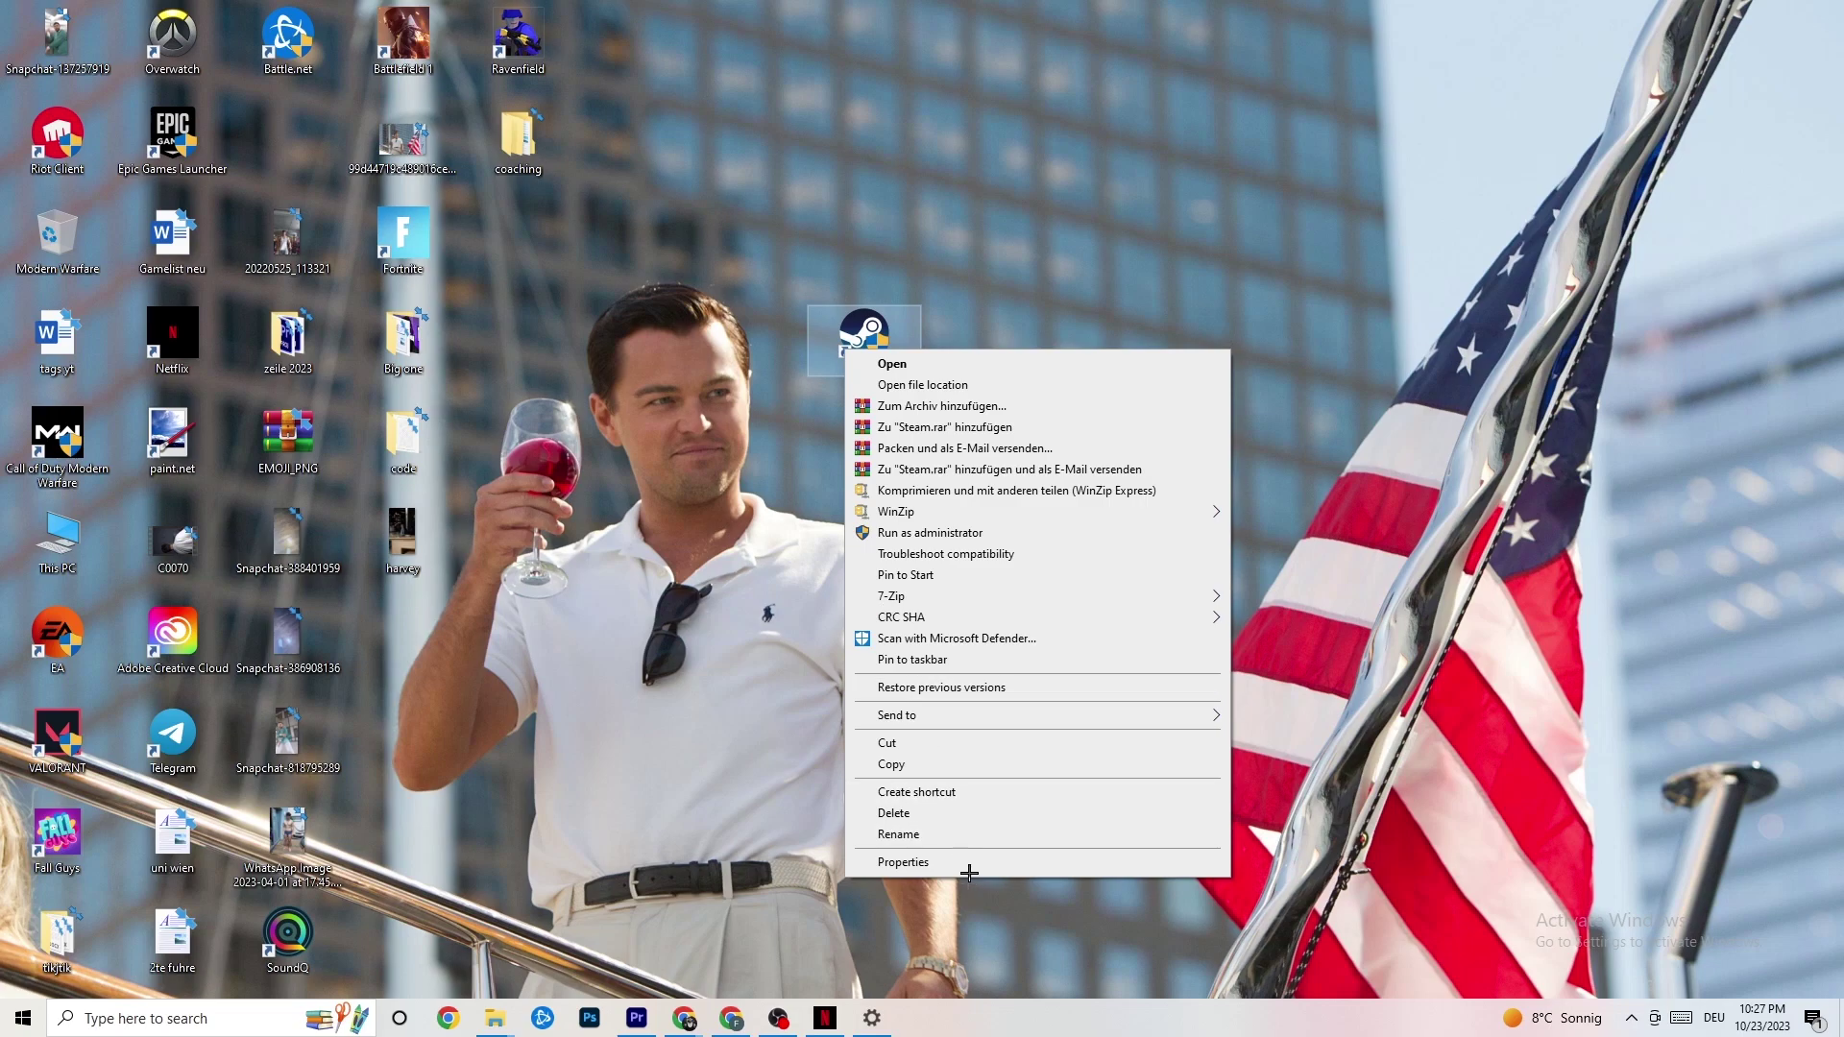
pyautogui.click(817, 534)
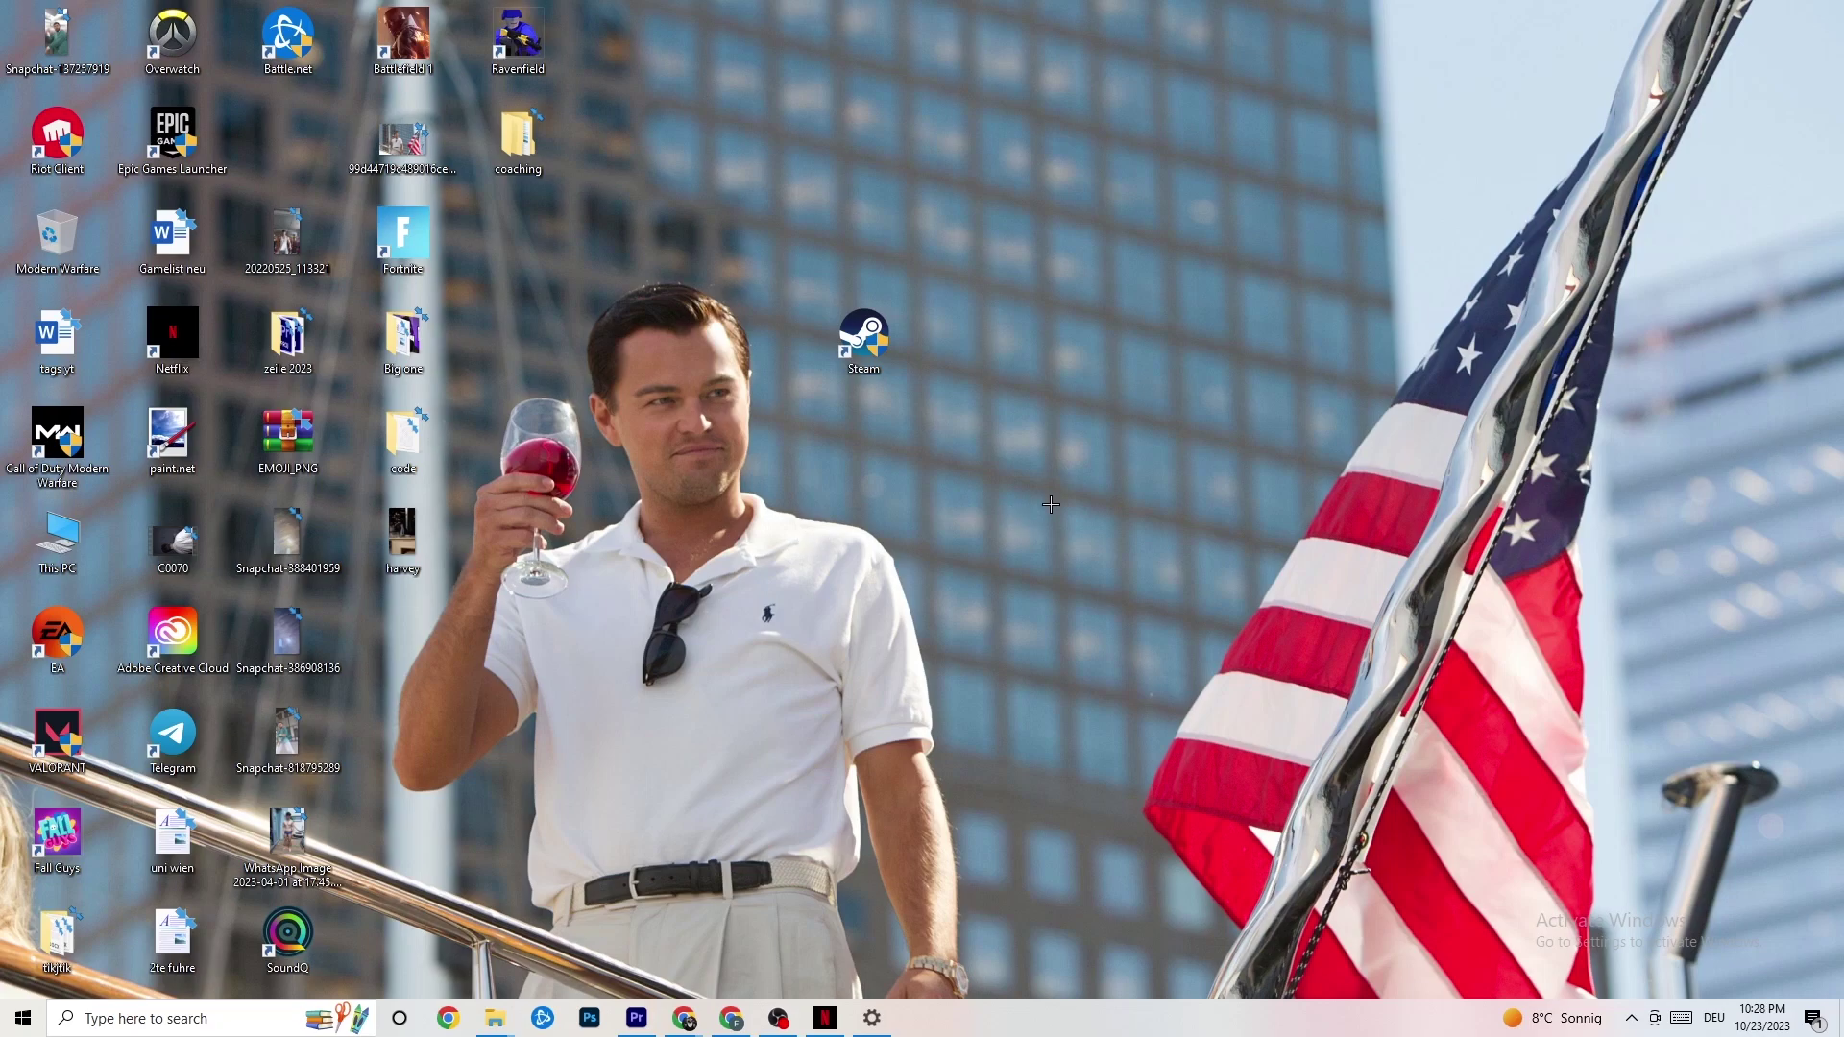
# Step: Open Task Manager, maximize it and look at the actions available for the Google Chrome process
pyautogui.rightClick(1023, 1030)
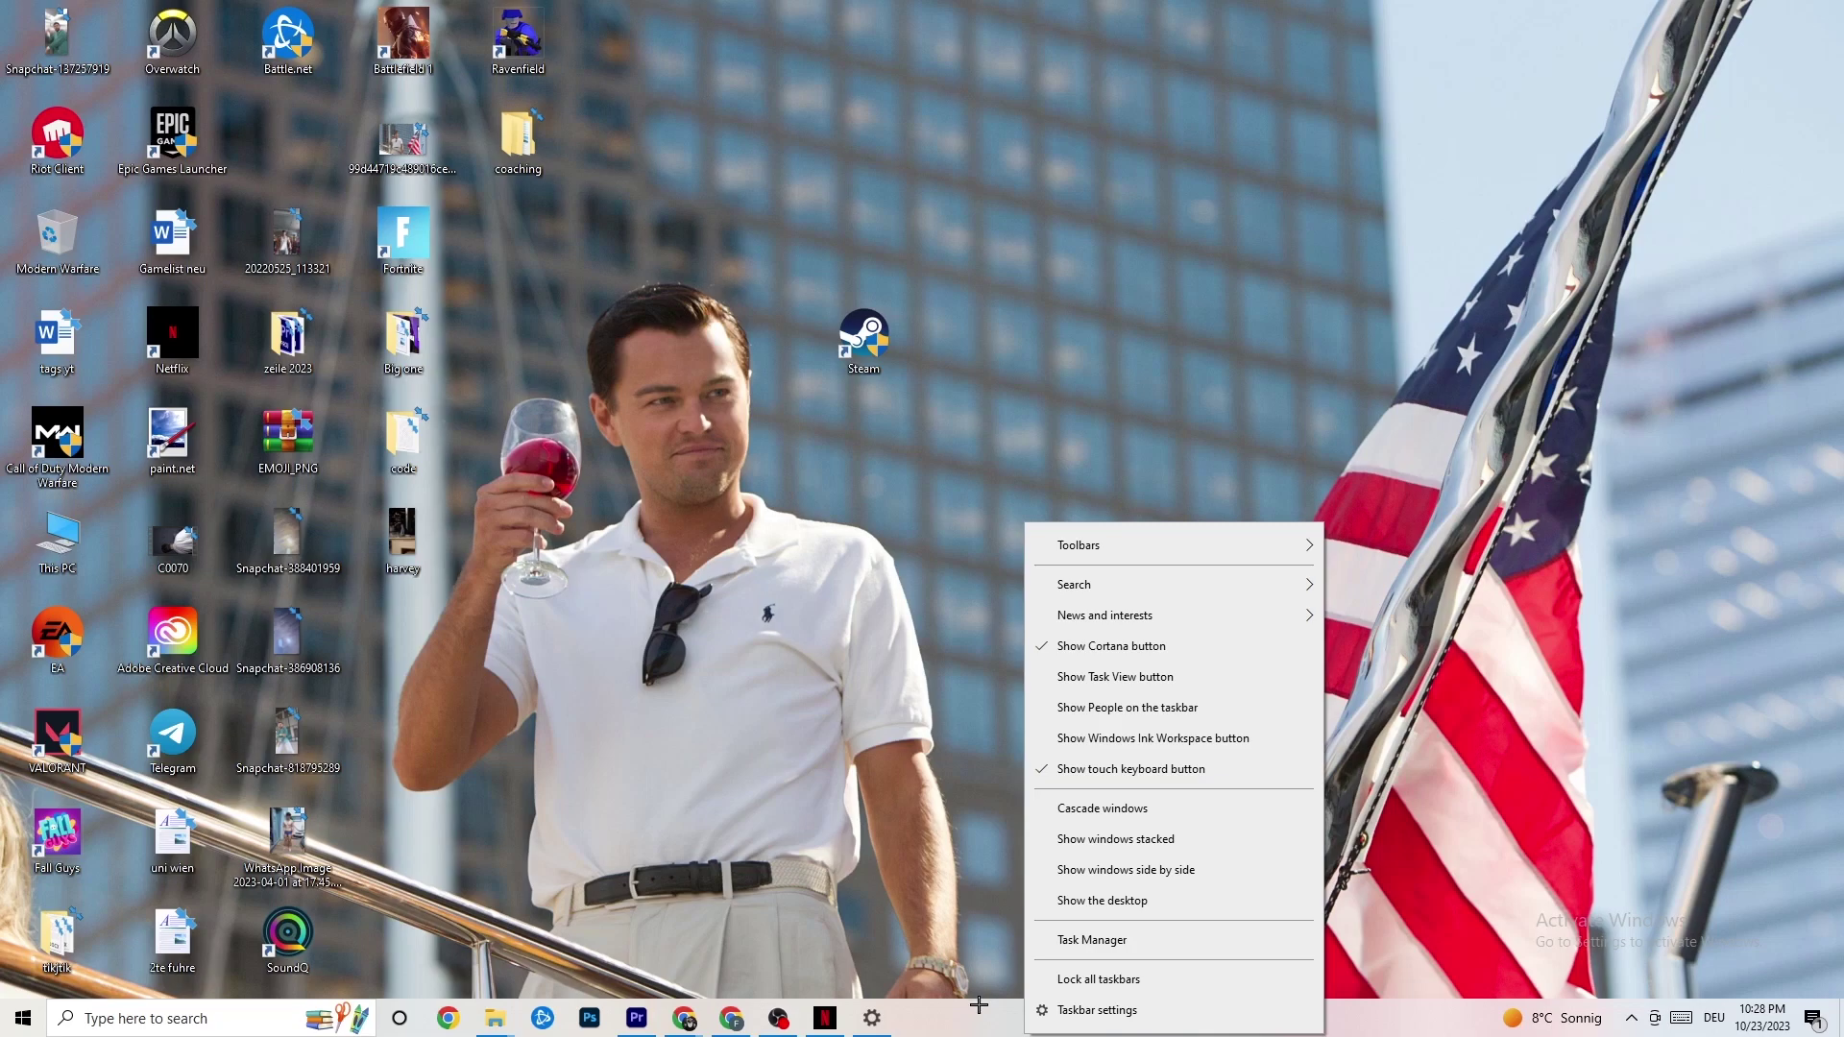
pyautogui.click(1107, 941)
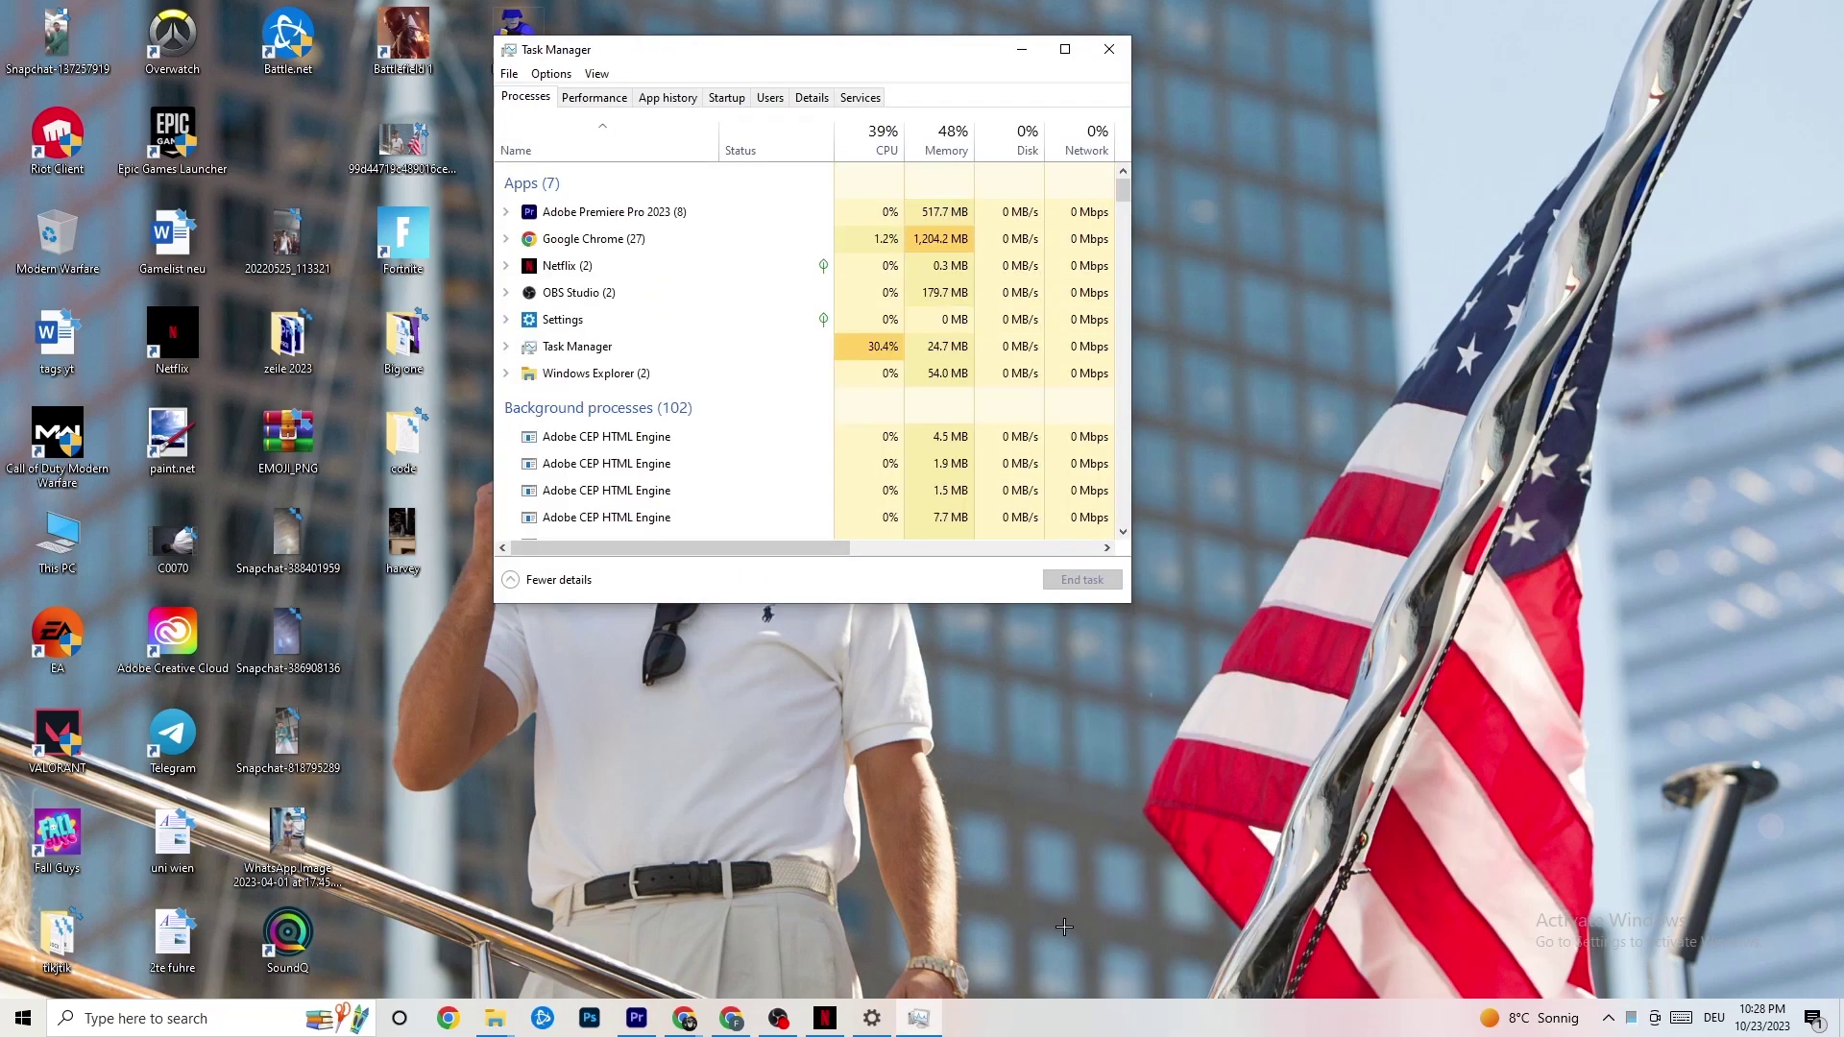
pyautogui.click(1064, 49)
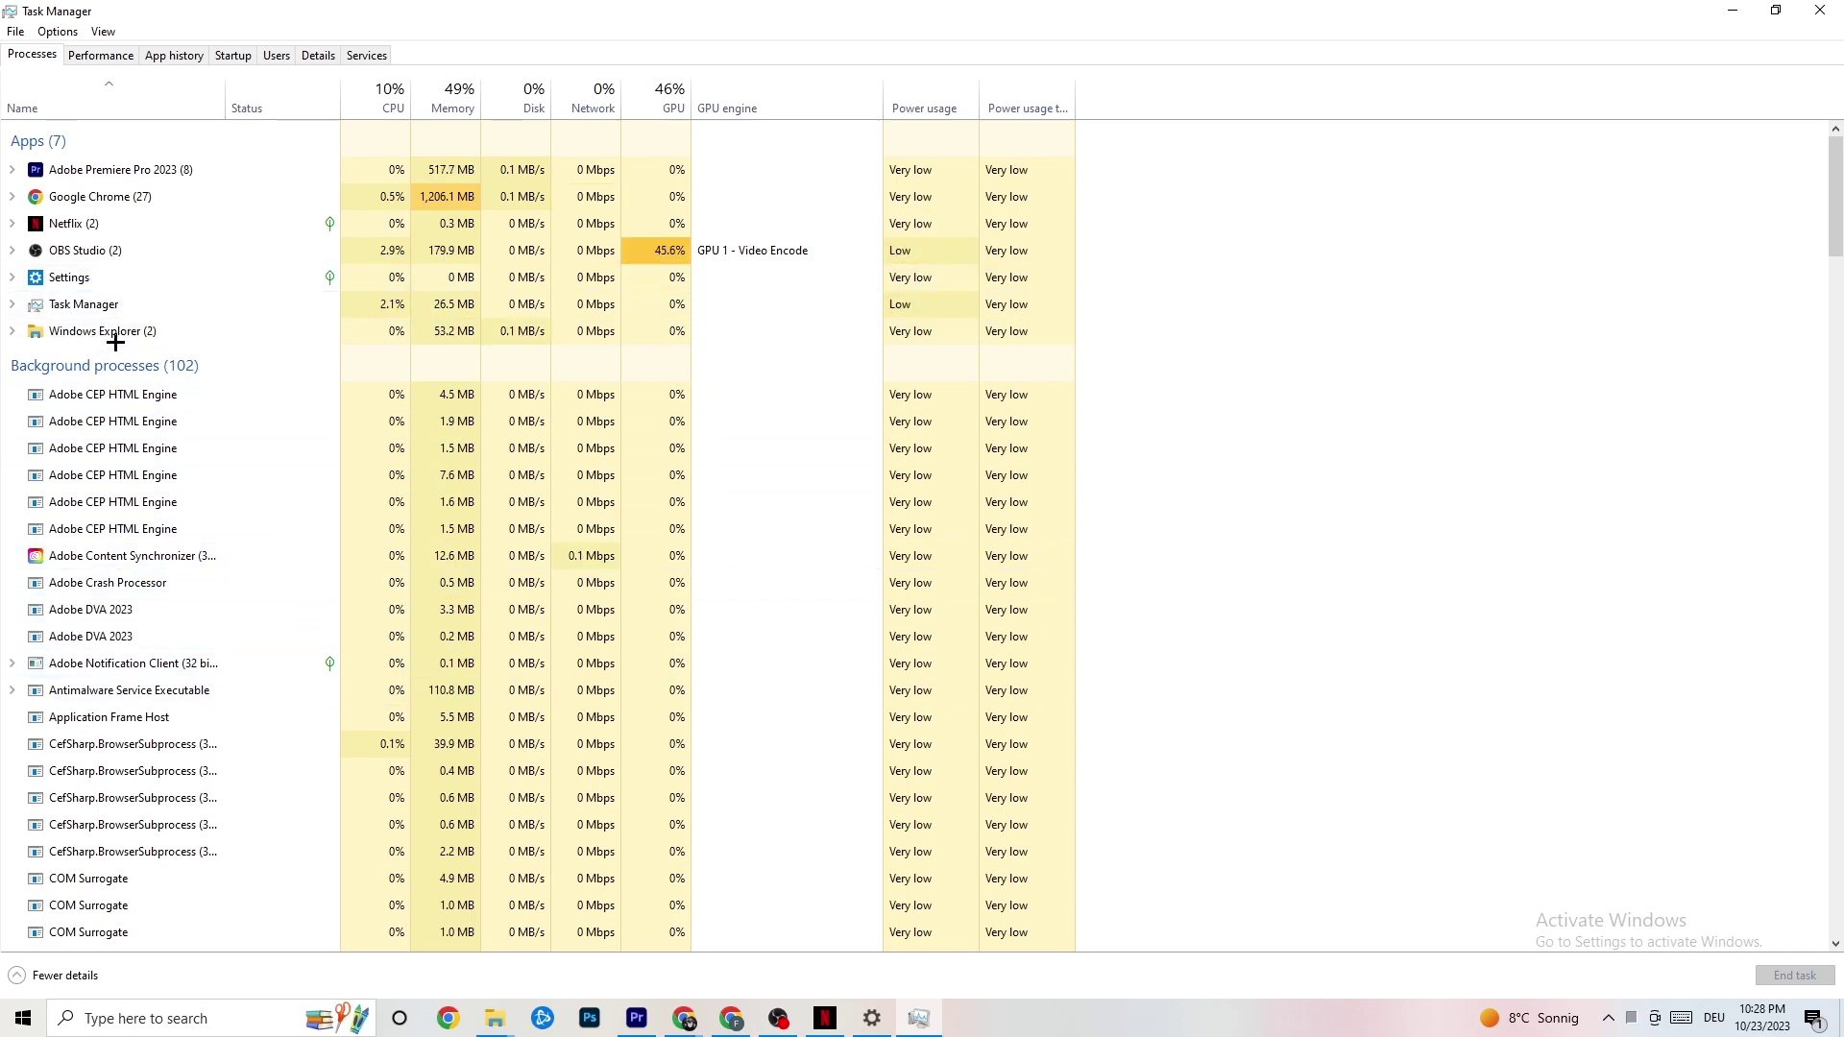
pyautogui.rightClick(135, 197)
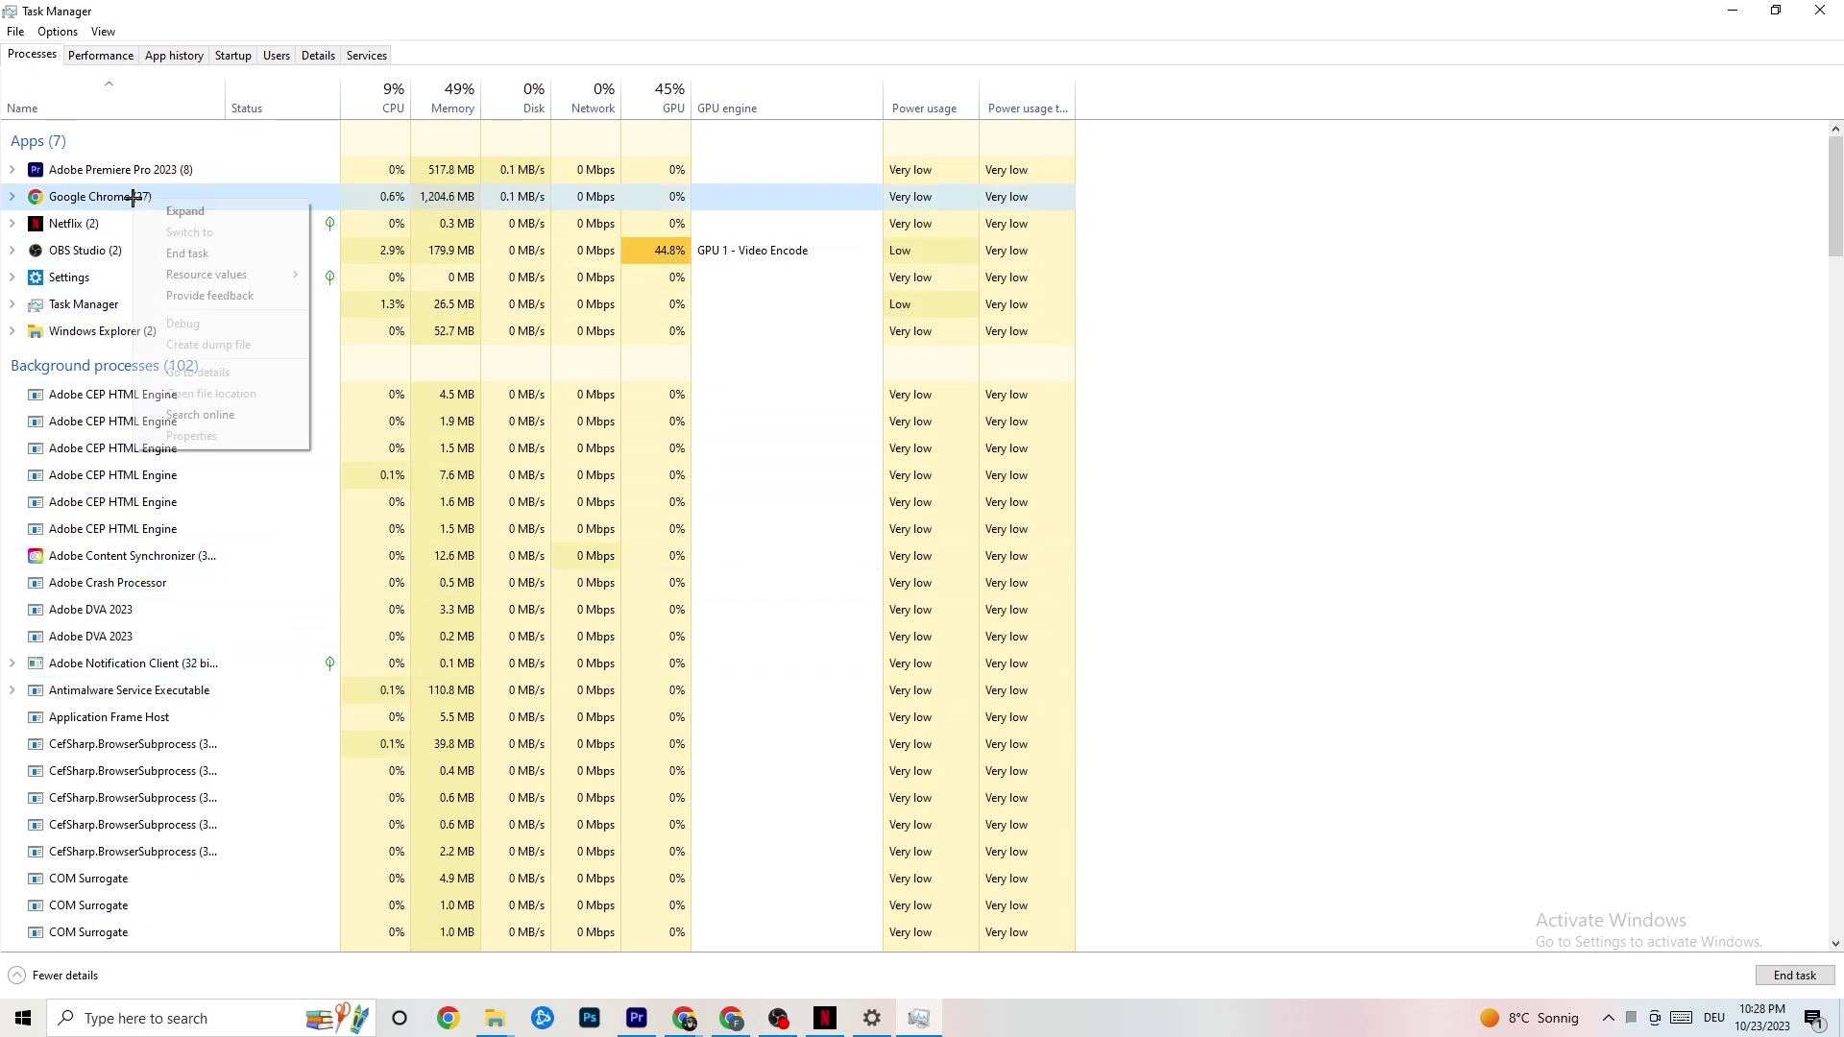
pyautogui.click(1312, 232)
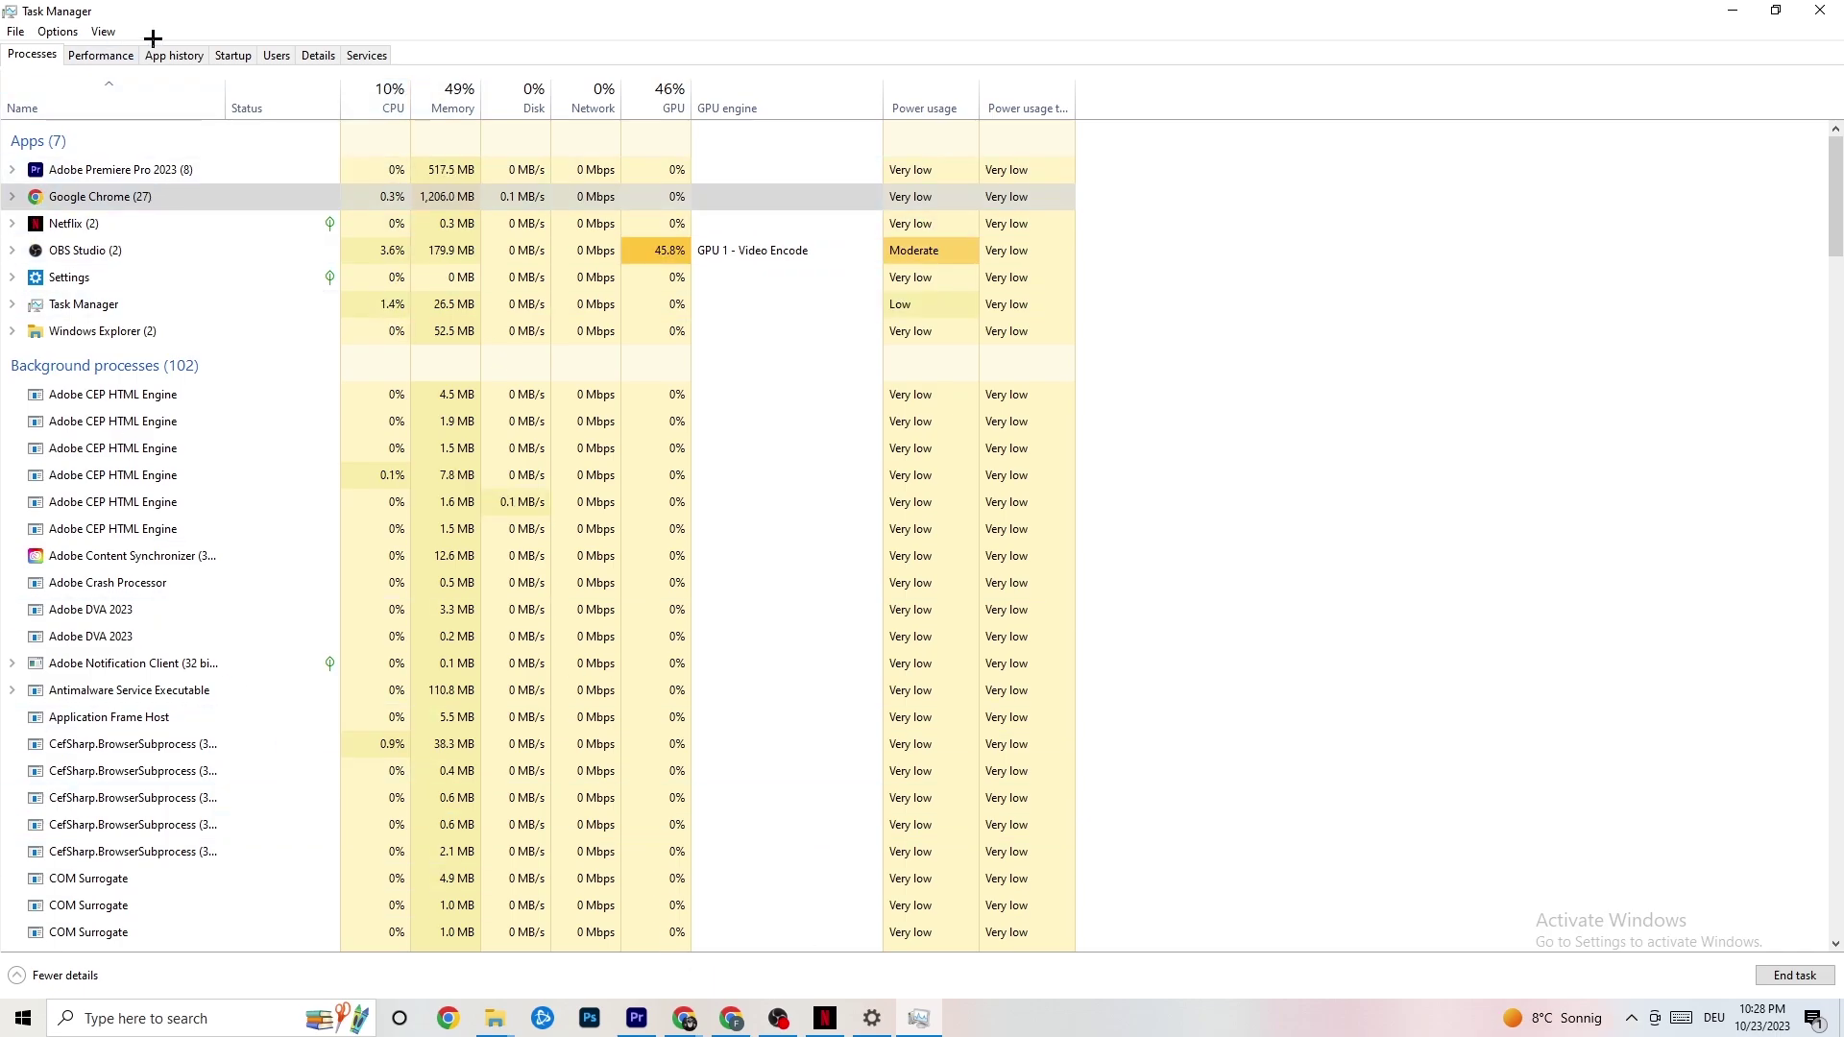
# Step: Examine the priority levels offered for the Adobe Premiere Pro process in Task Manager's process details
pyautogui.click(318, 55)
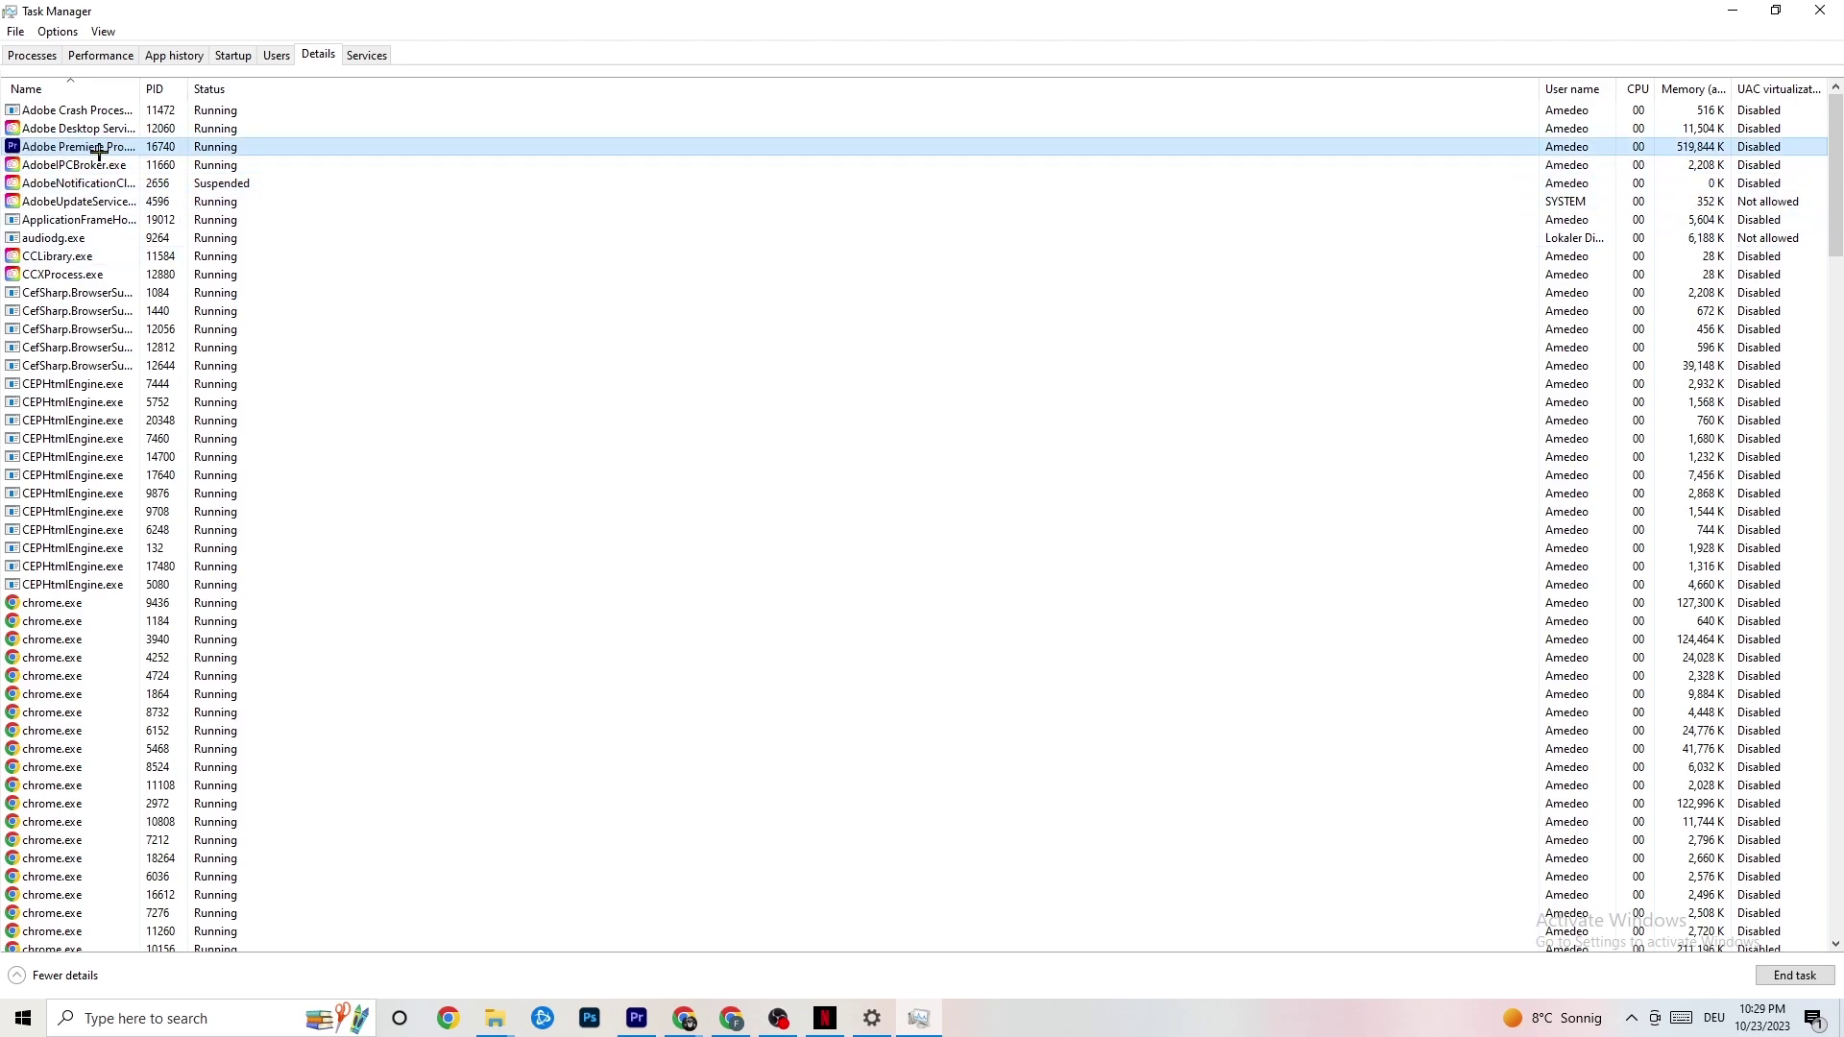
pyautogui.rightClick(100, 149)
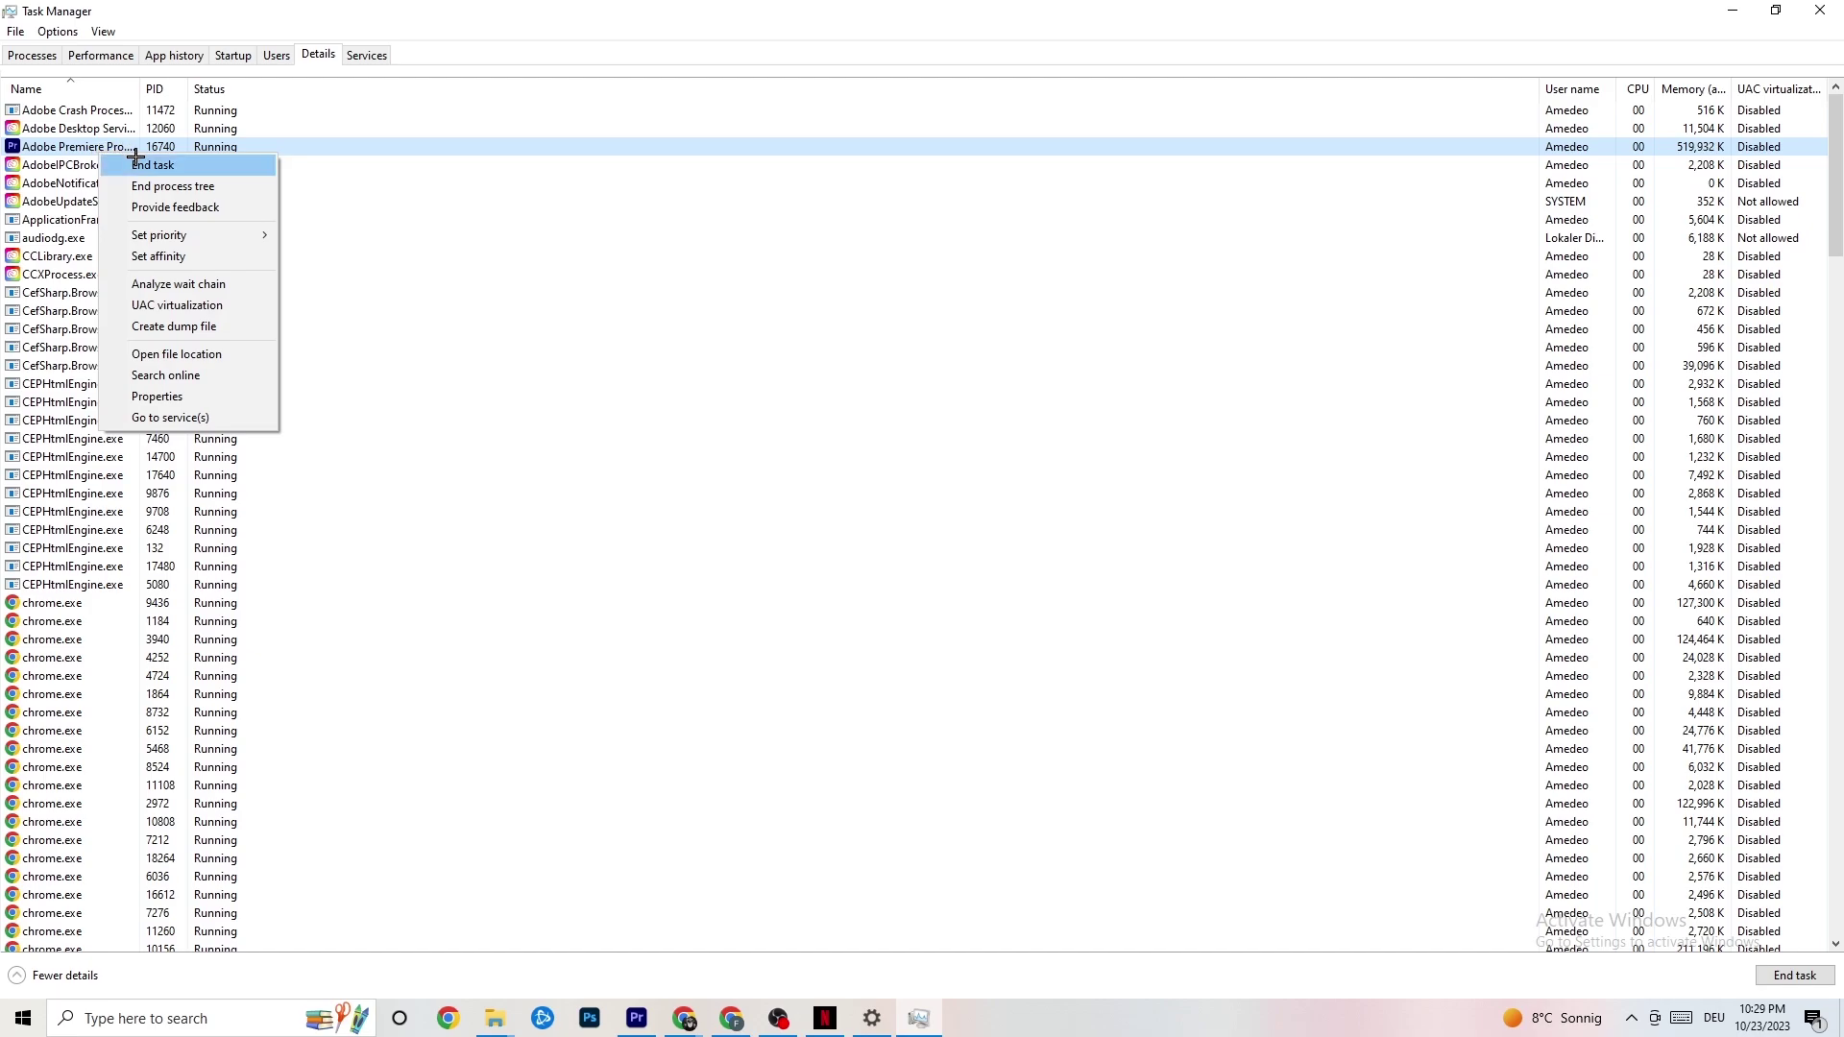
pyautogui.moveTo(175, 236)
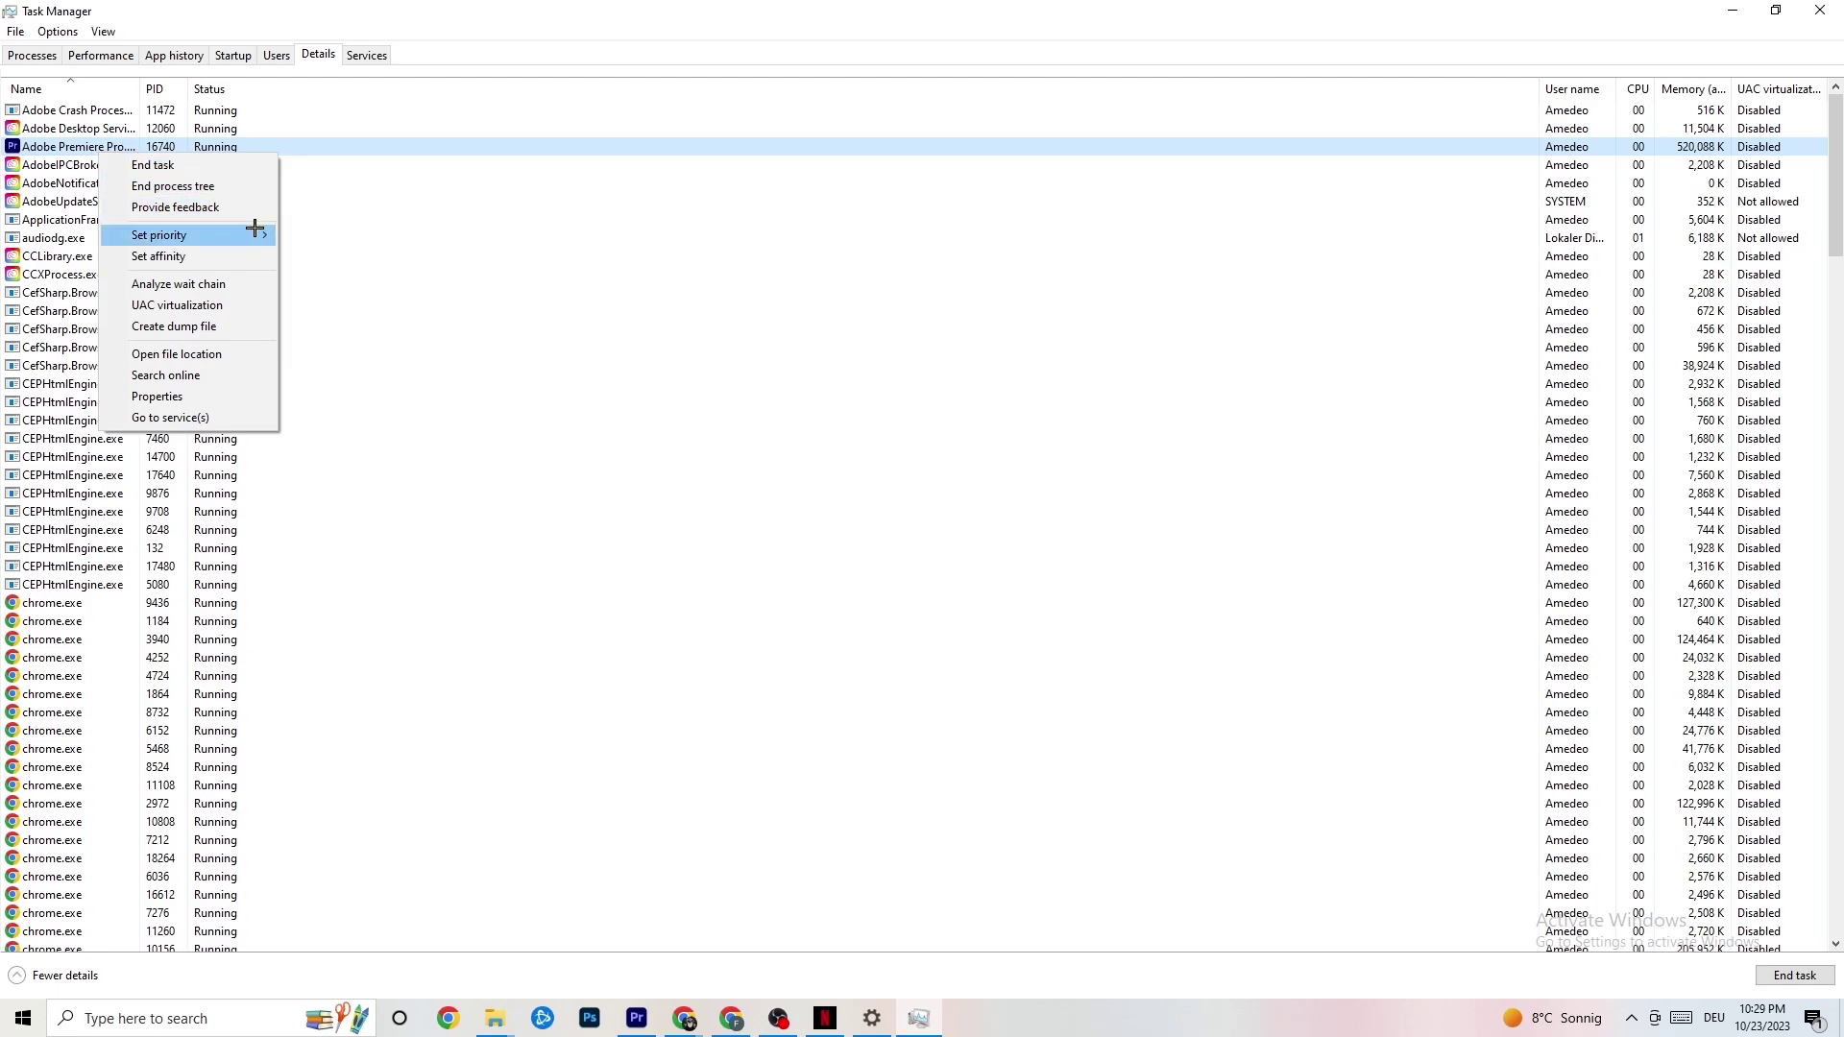
pyautogui.moveTo(255, 229)
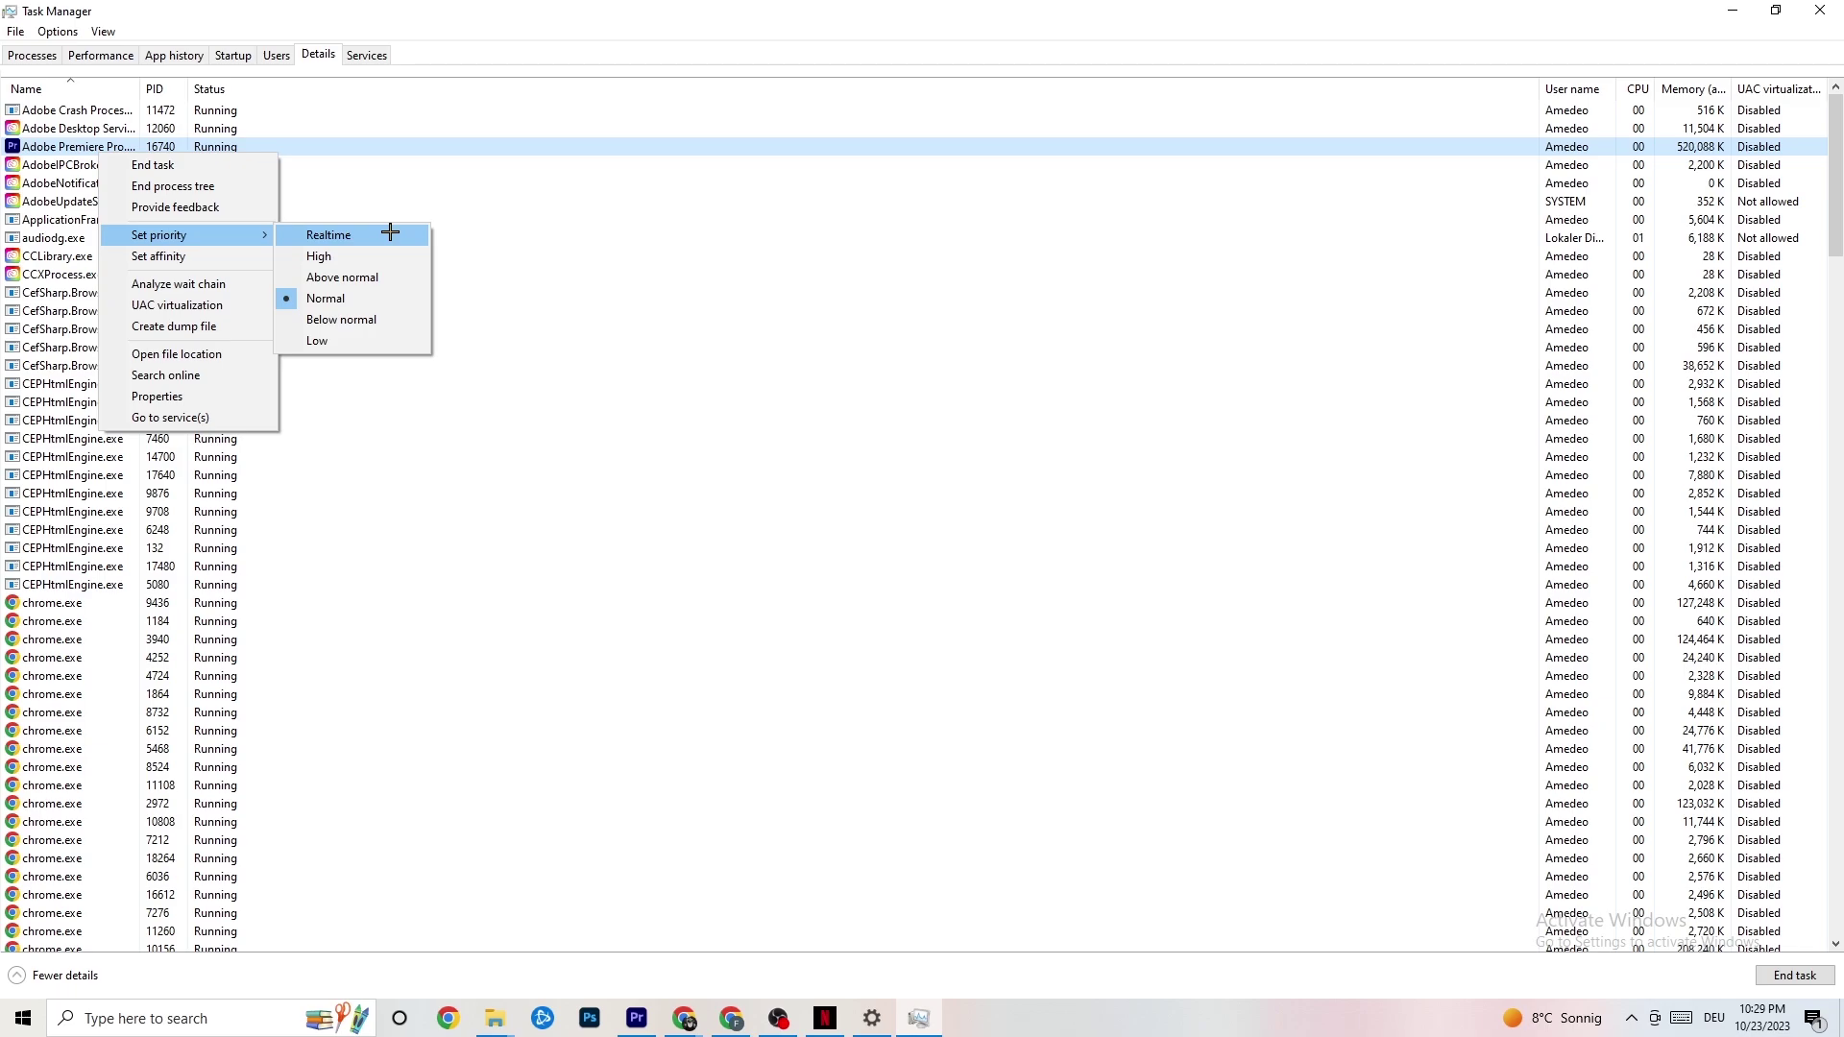
pyautogui.click(494, 204)
pyautogui.click(499, 202)
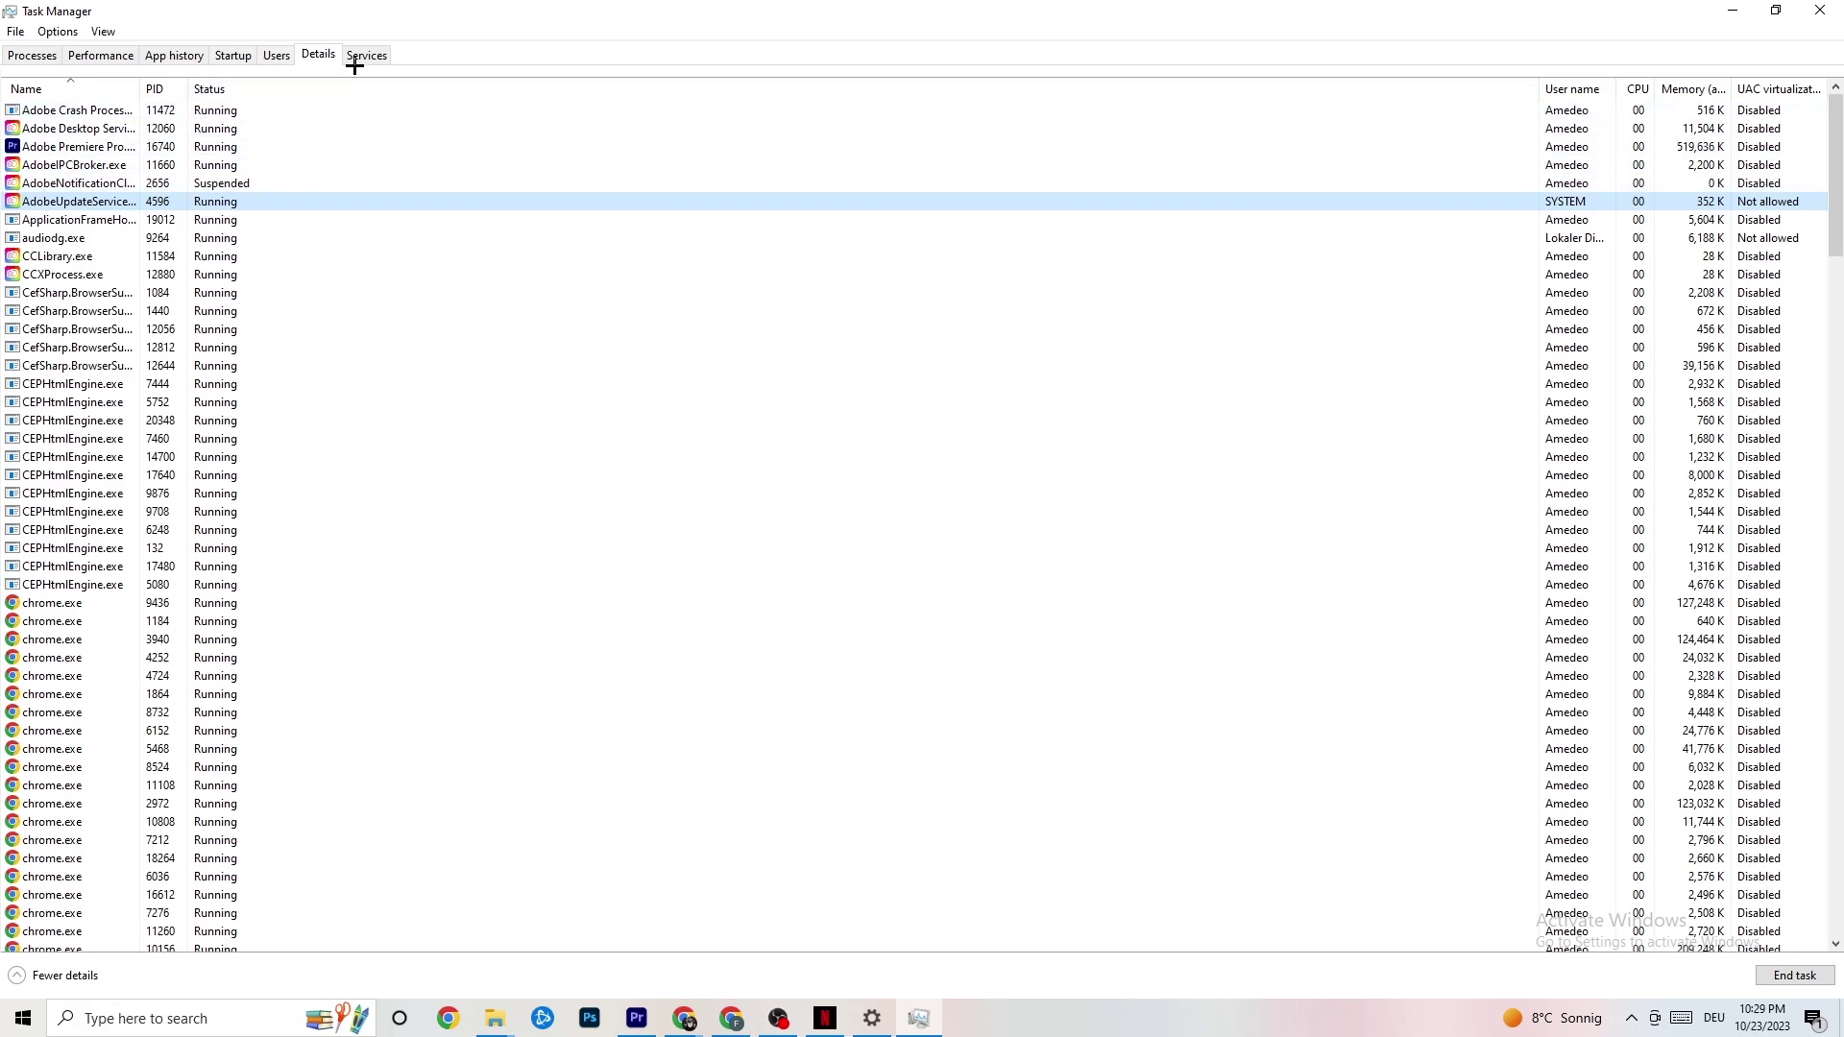
# Step: Review the startup programs and the actions available for Razer Synapse, and close Task Manager
pyautogui.click(233, 55)
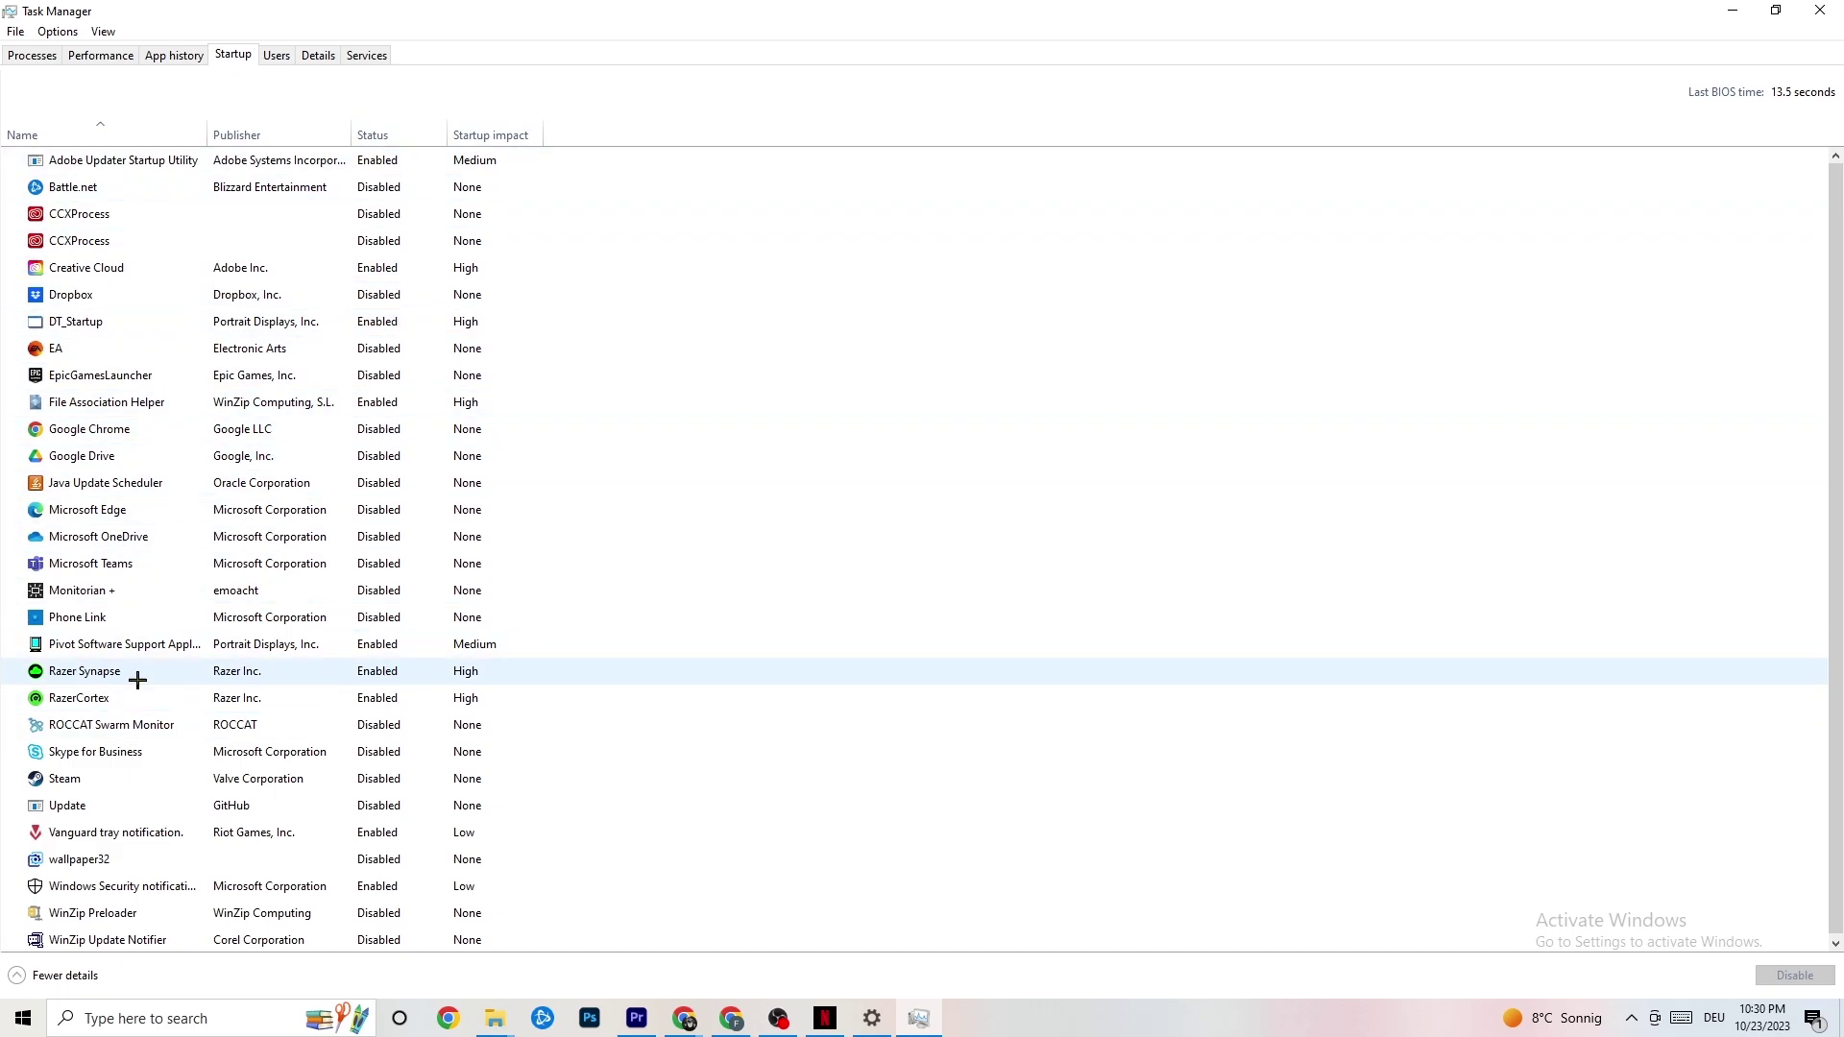
pyautogui.rightClick(373, 673)
pyautogui.click(951, 97)
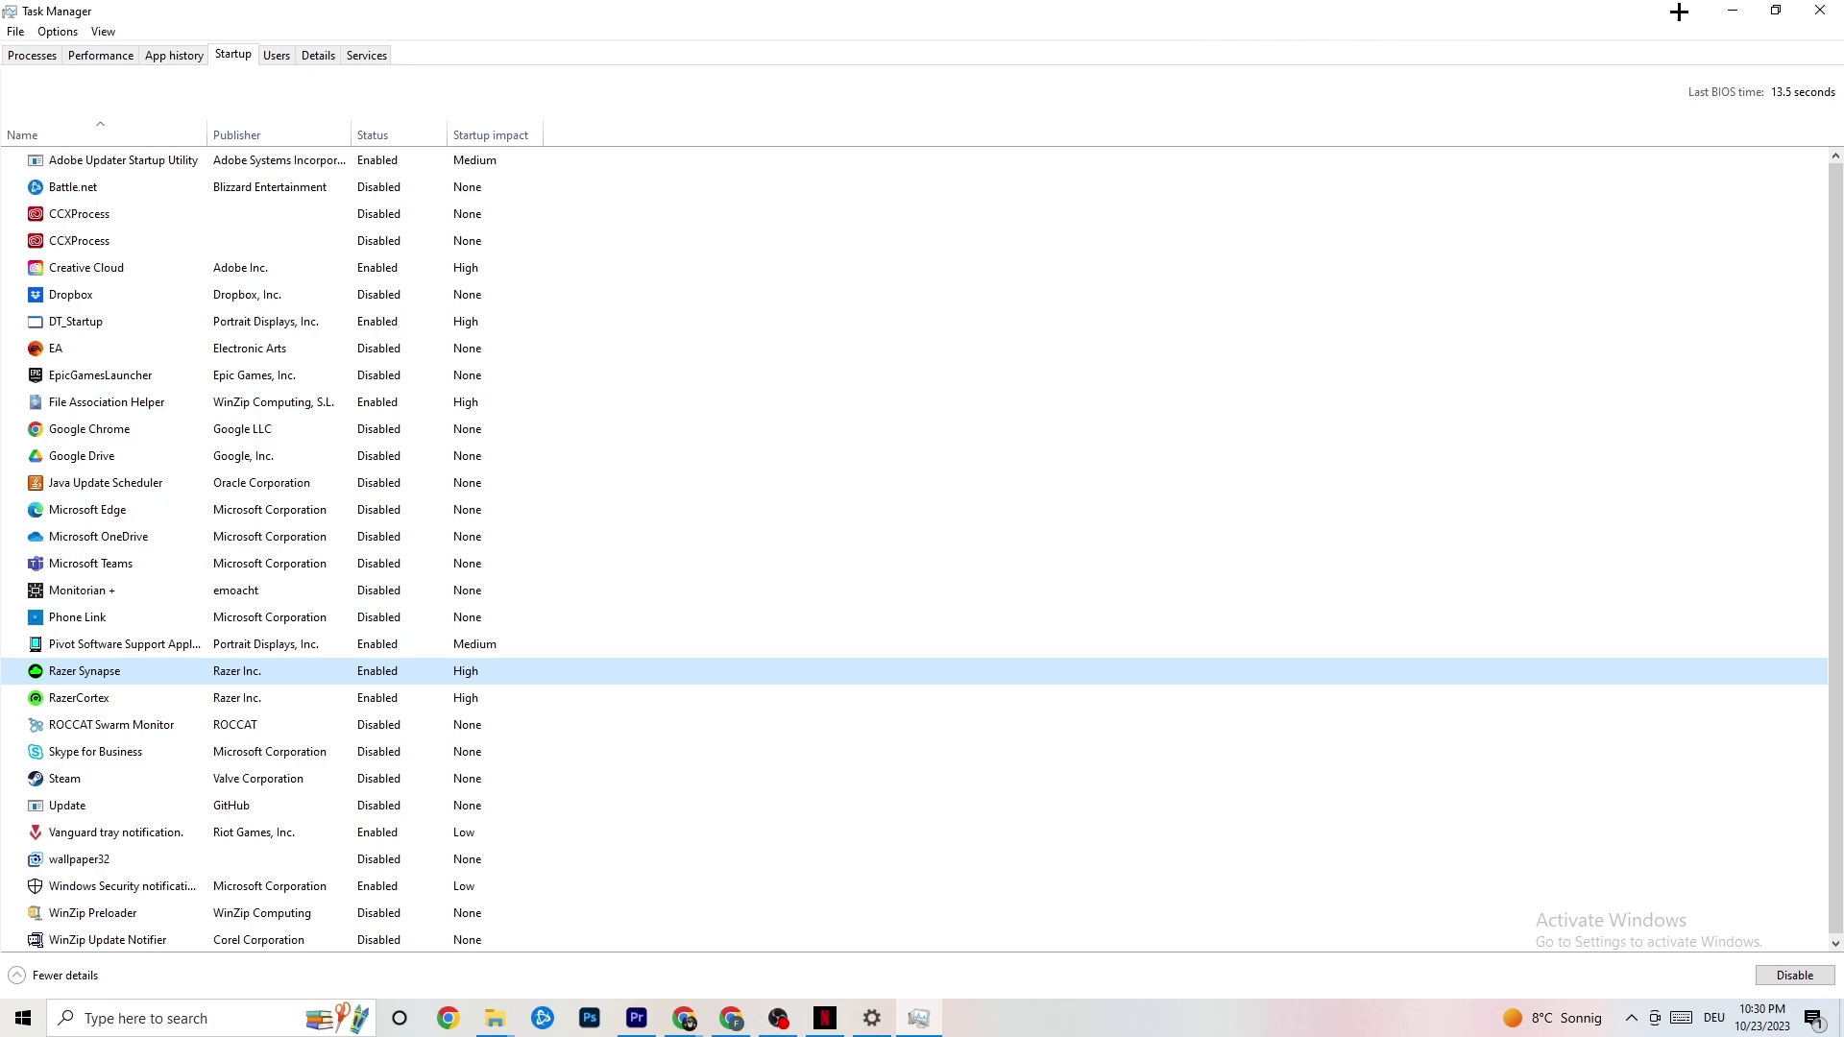
pyautogui.click(1812, 7)
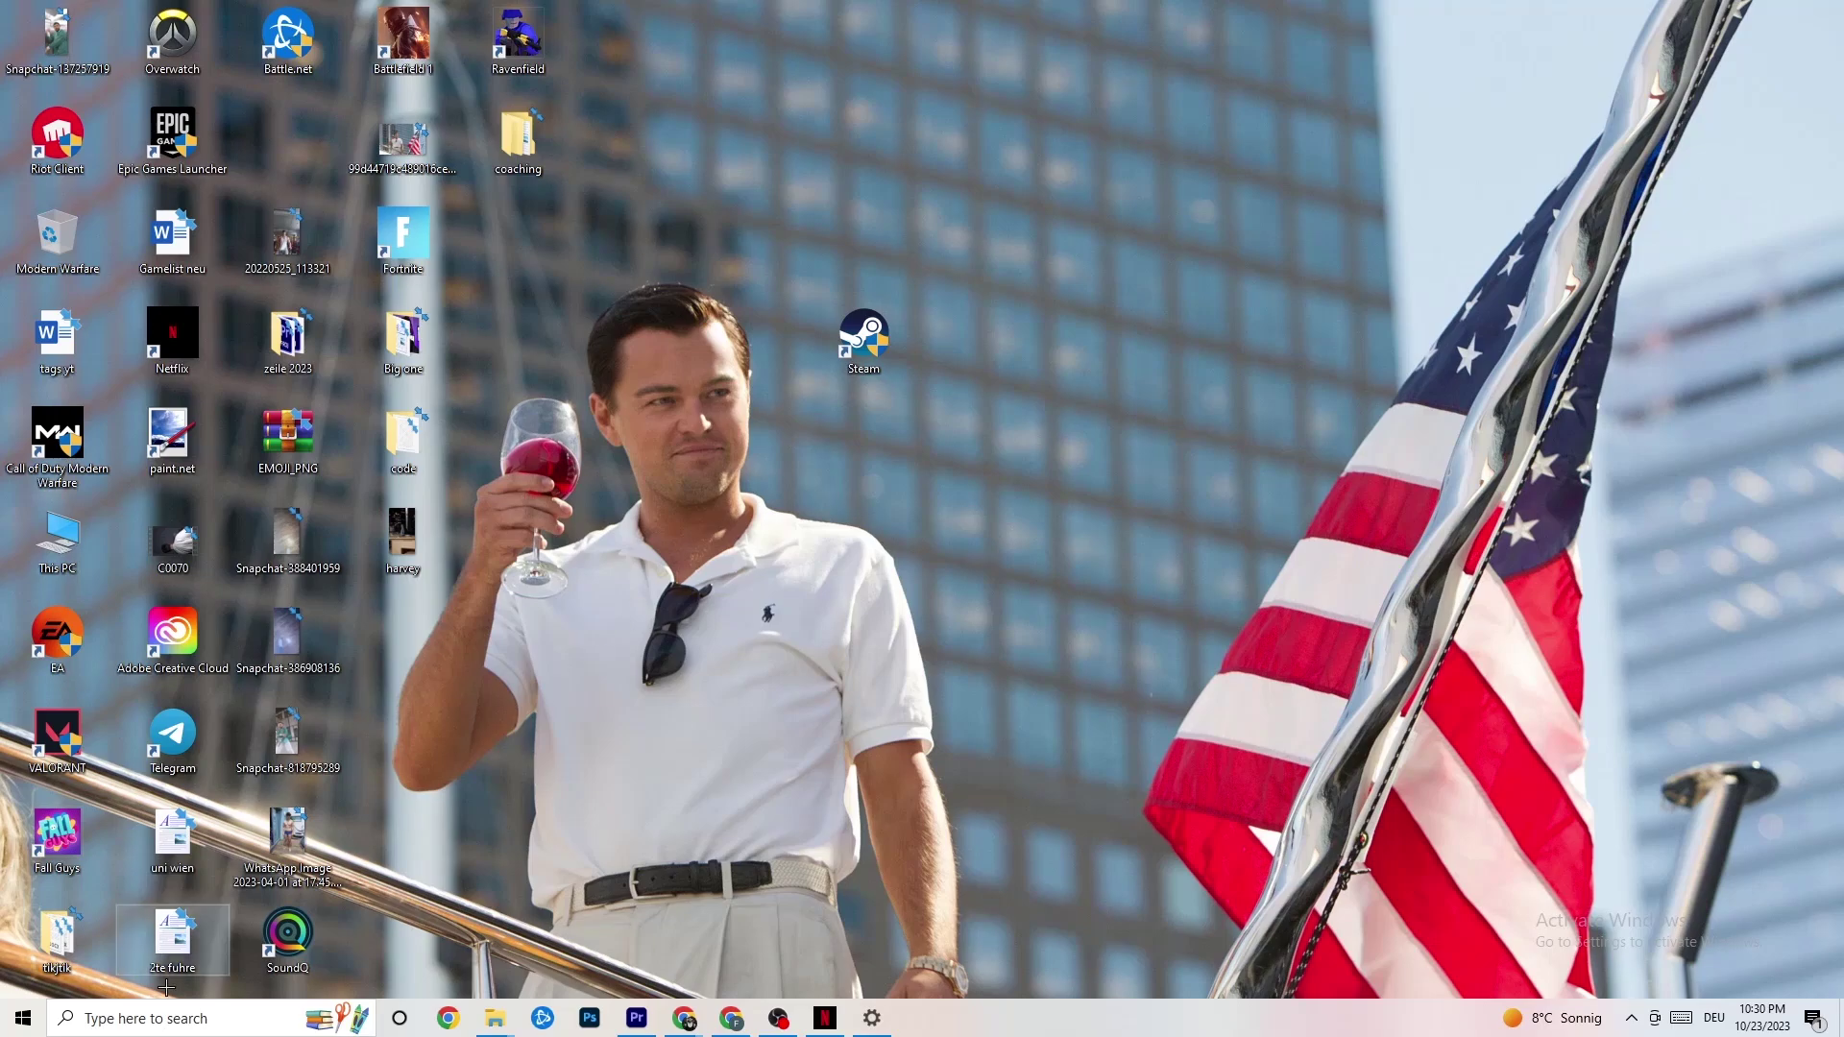
# Step: Open the Windows display settings and check the scaling choices for text, apps and other items
pyautogui.click(16, 1026)
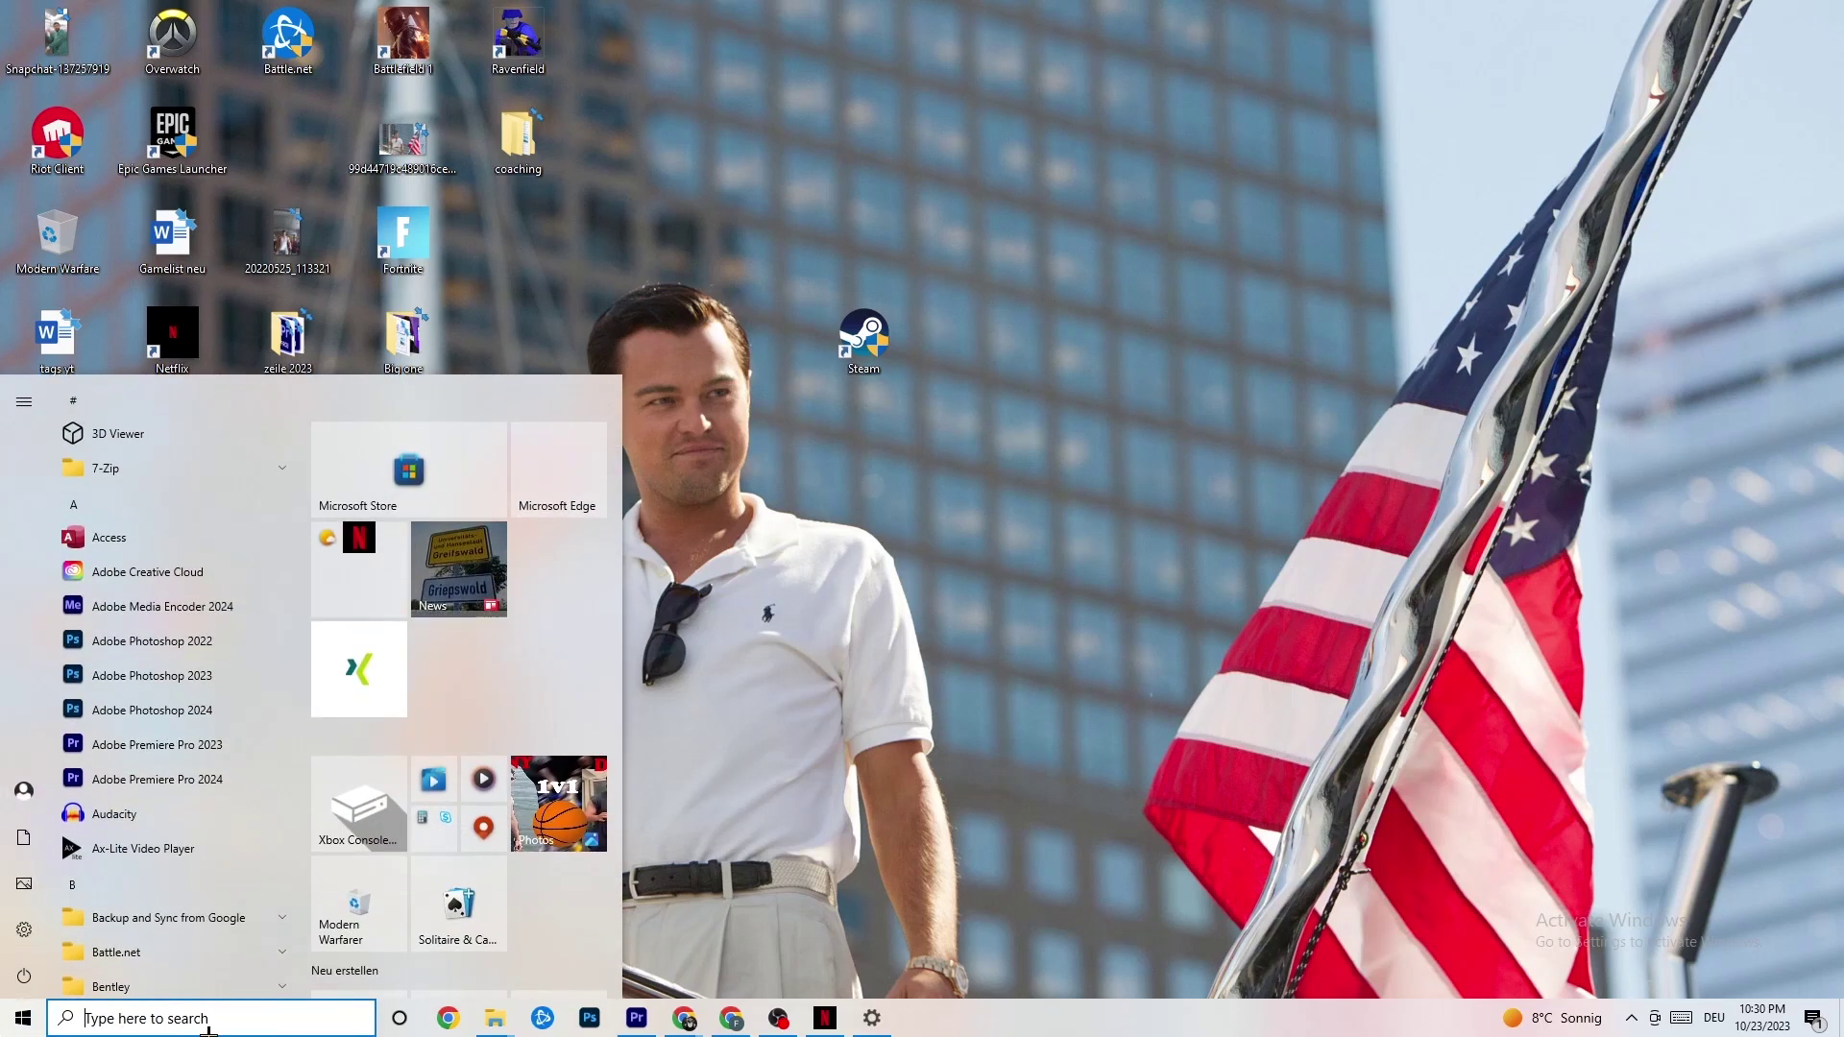
pyautogui.click(24, 930)
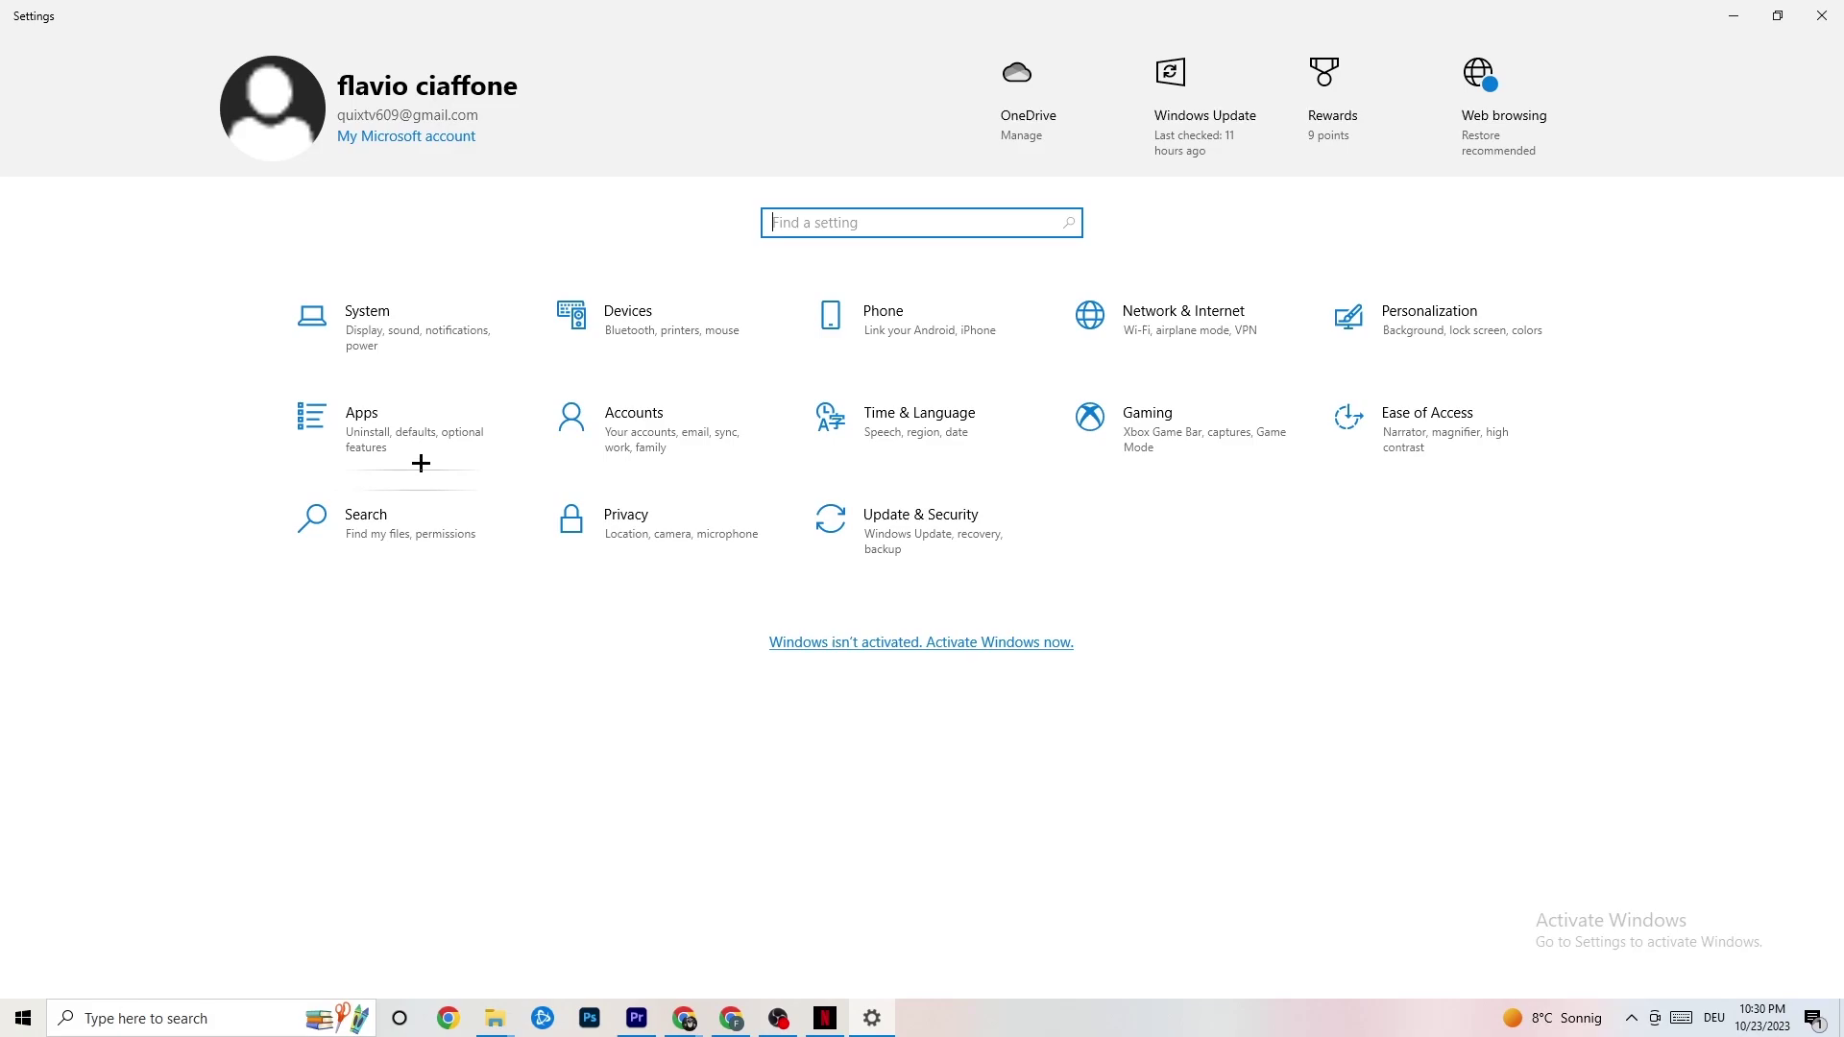
pyautogui.click(404, 325)
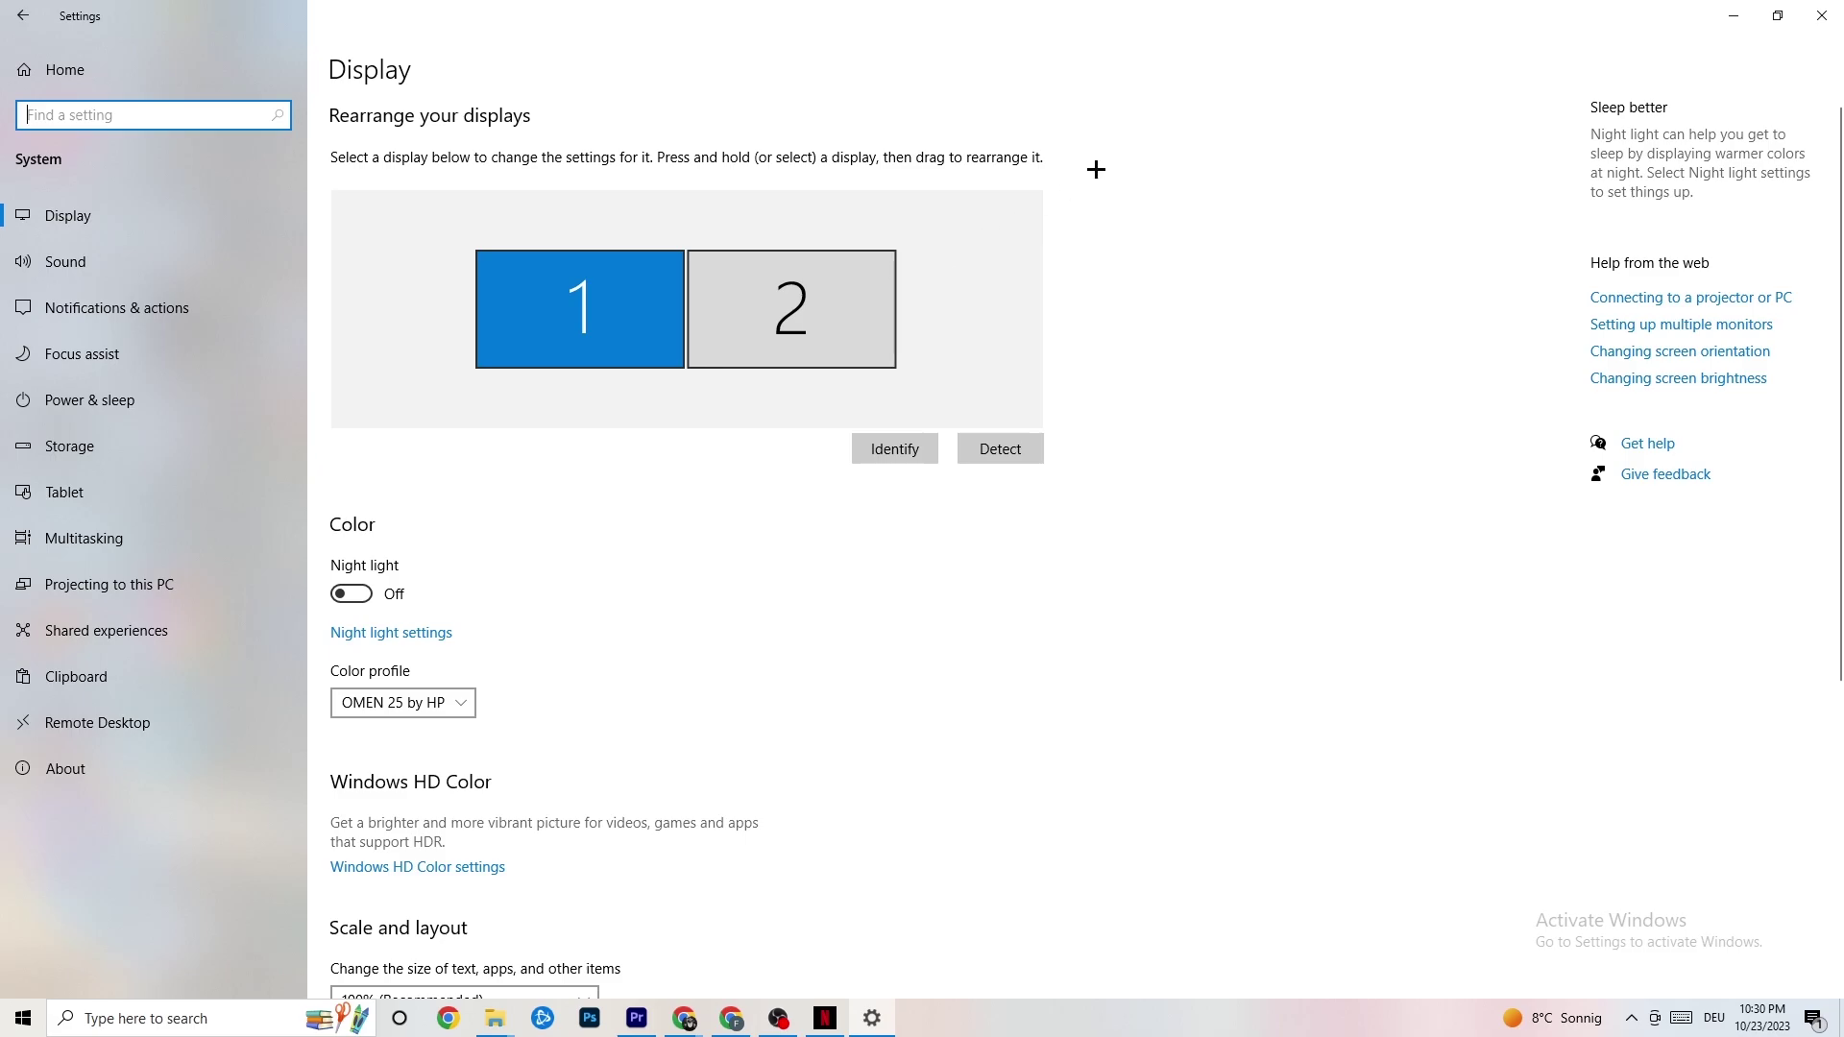
pyautogui.scroll(-5, 897, 214)
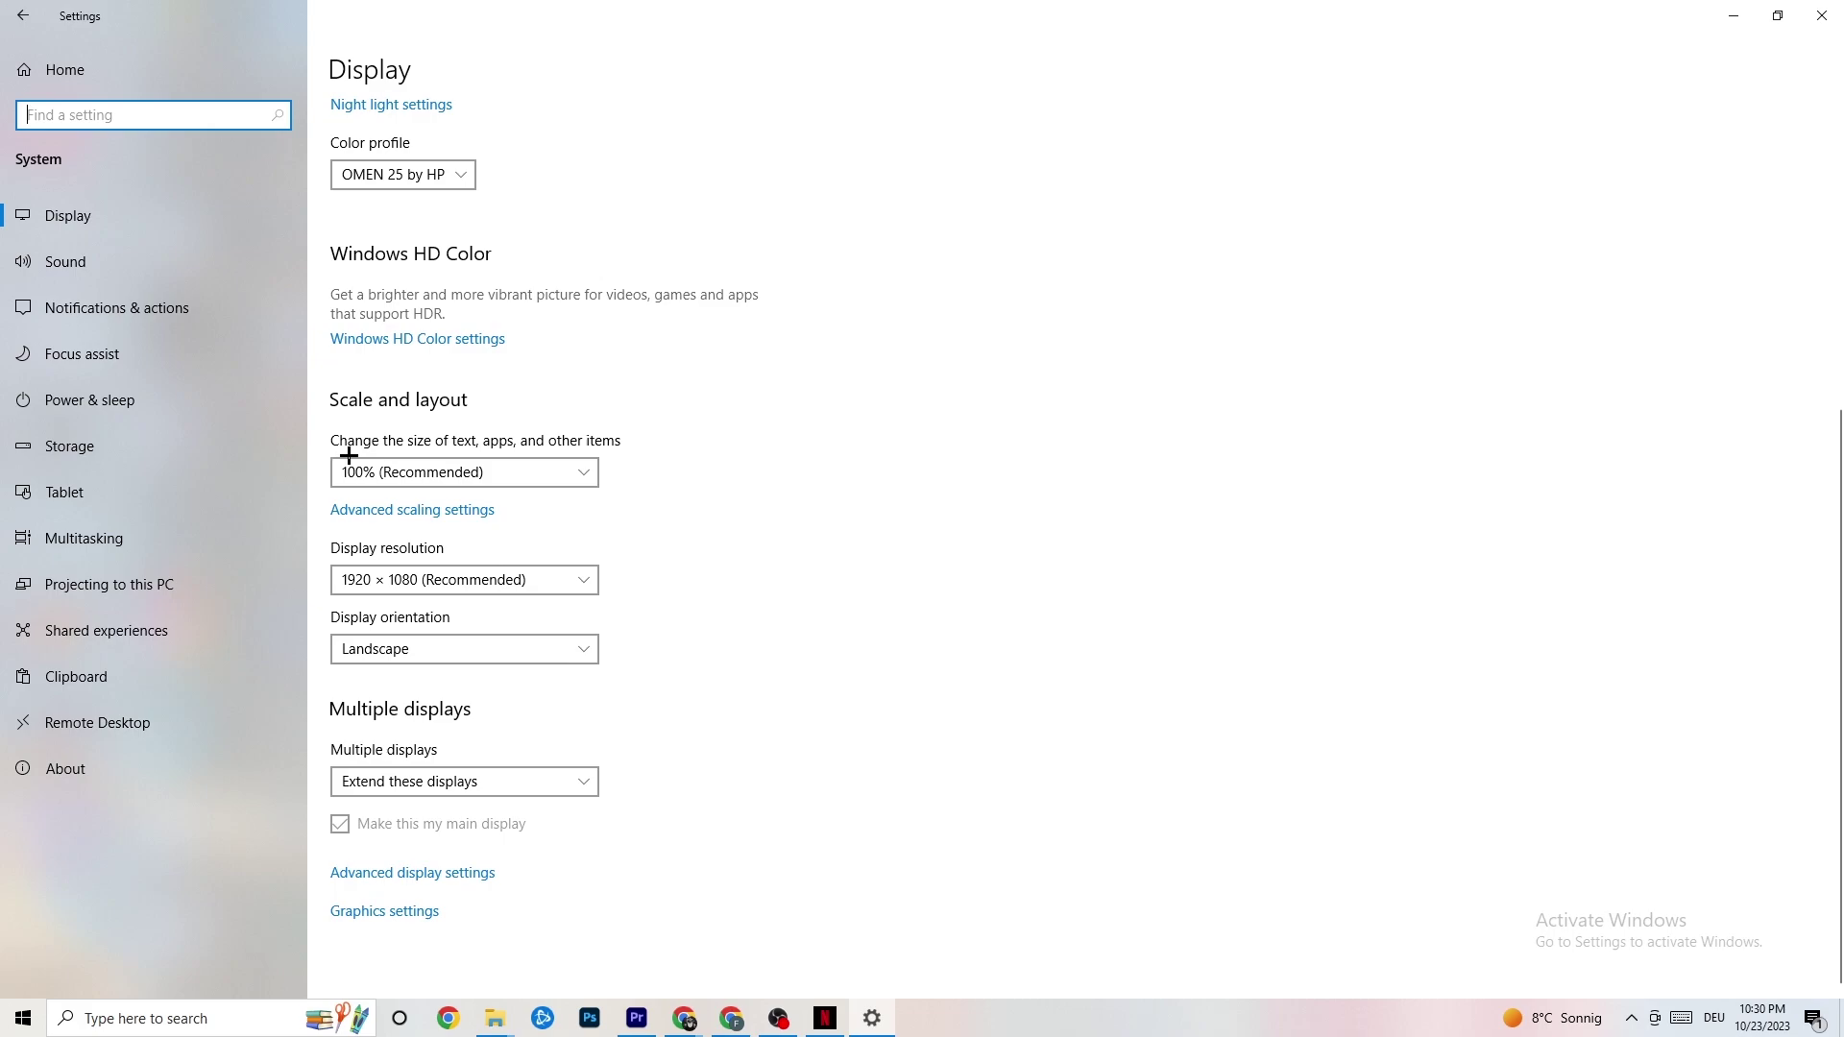
pyautogui.click(535, 469)
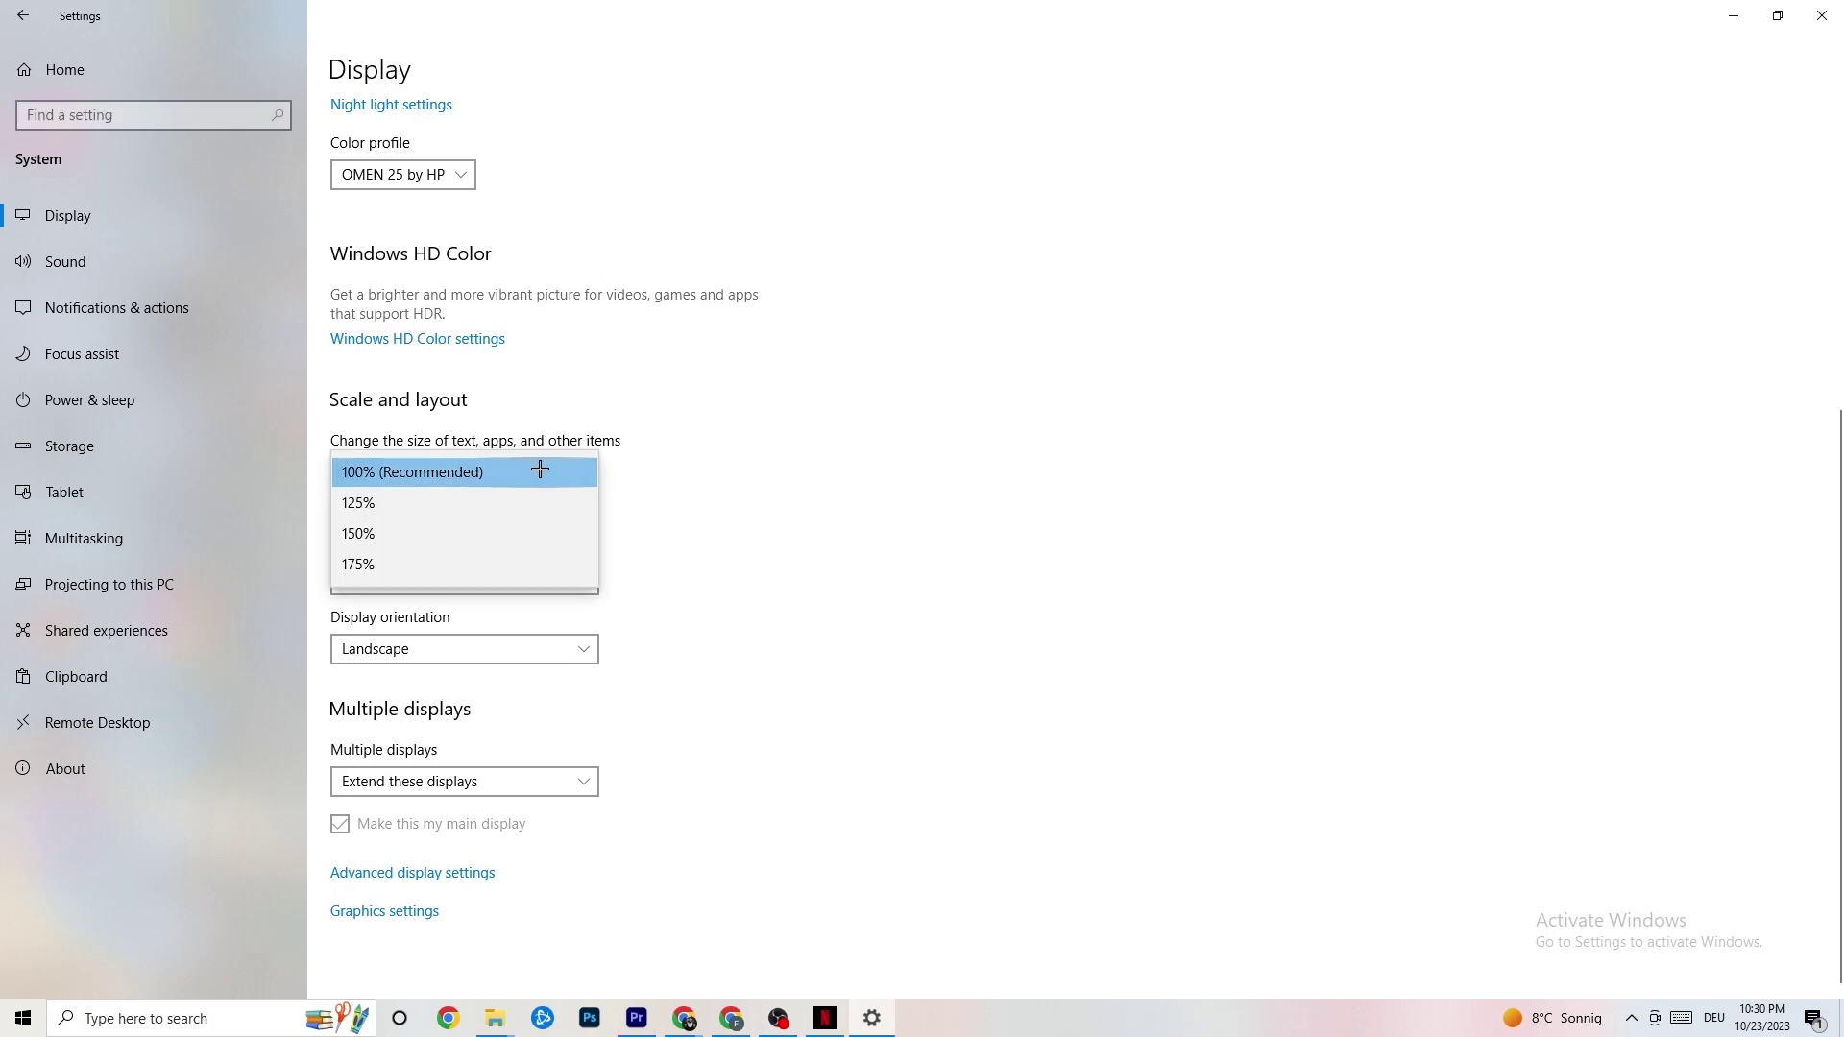
pyautogui.click(728, 371)
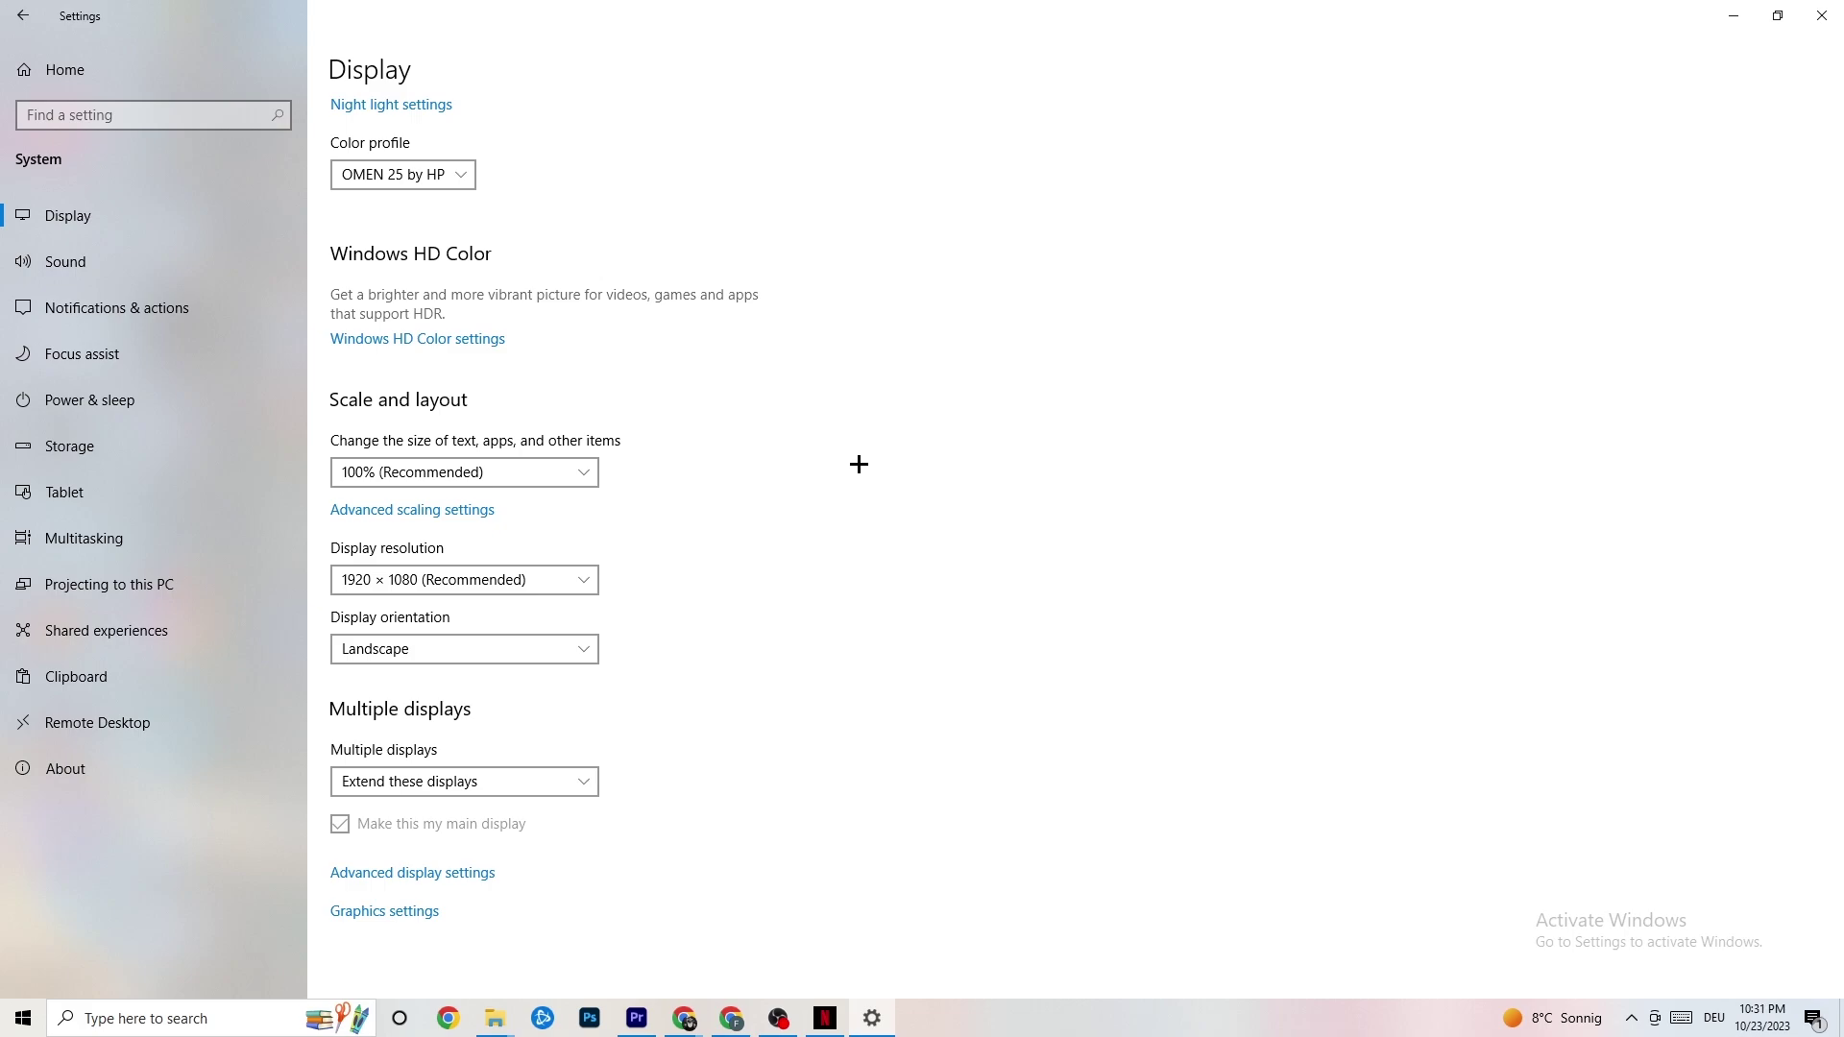
# Step: Review the available power plans in the additional power settings, and close Power Options
pyautogui.click(115, 395)
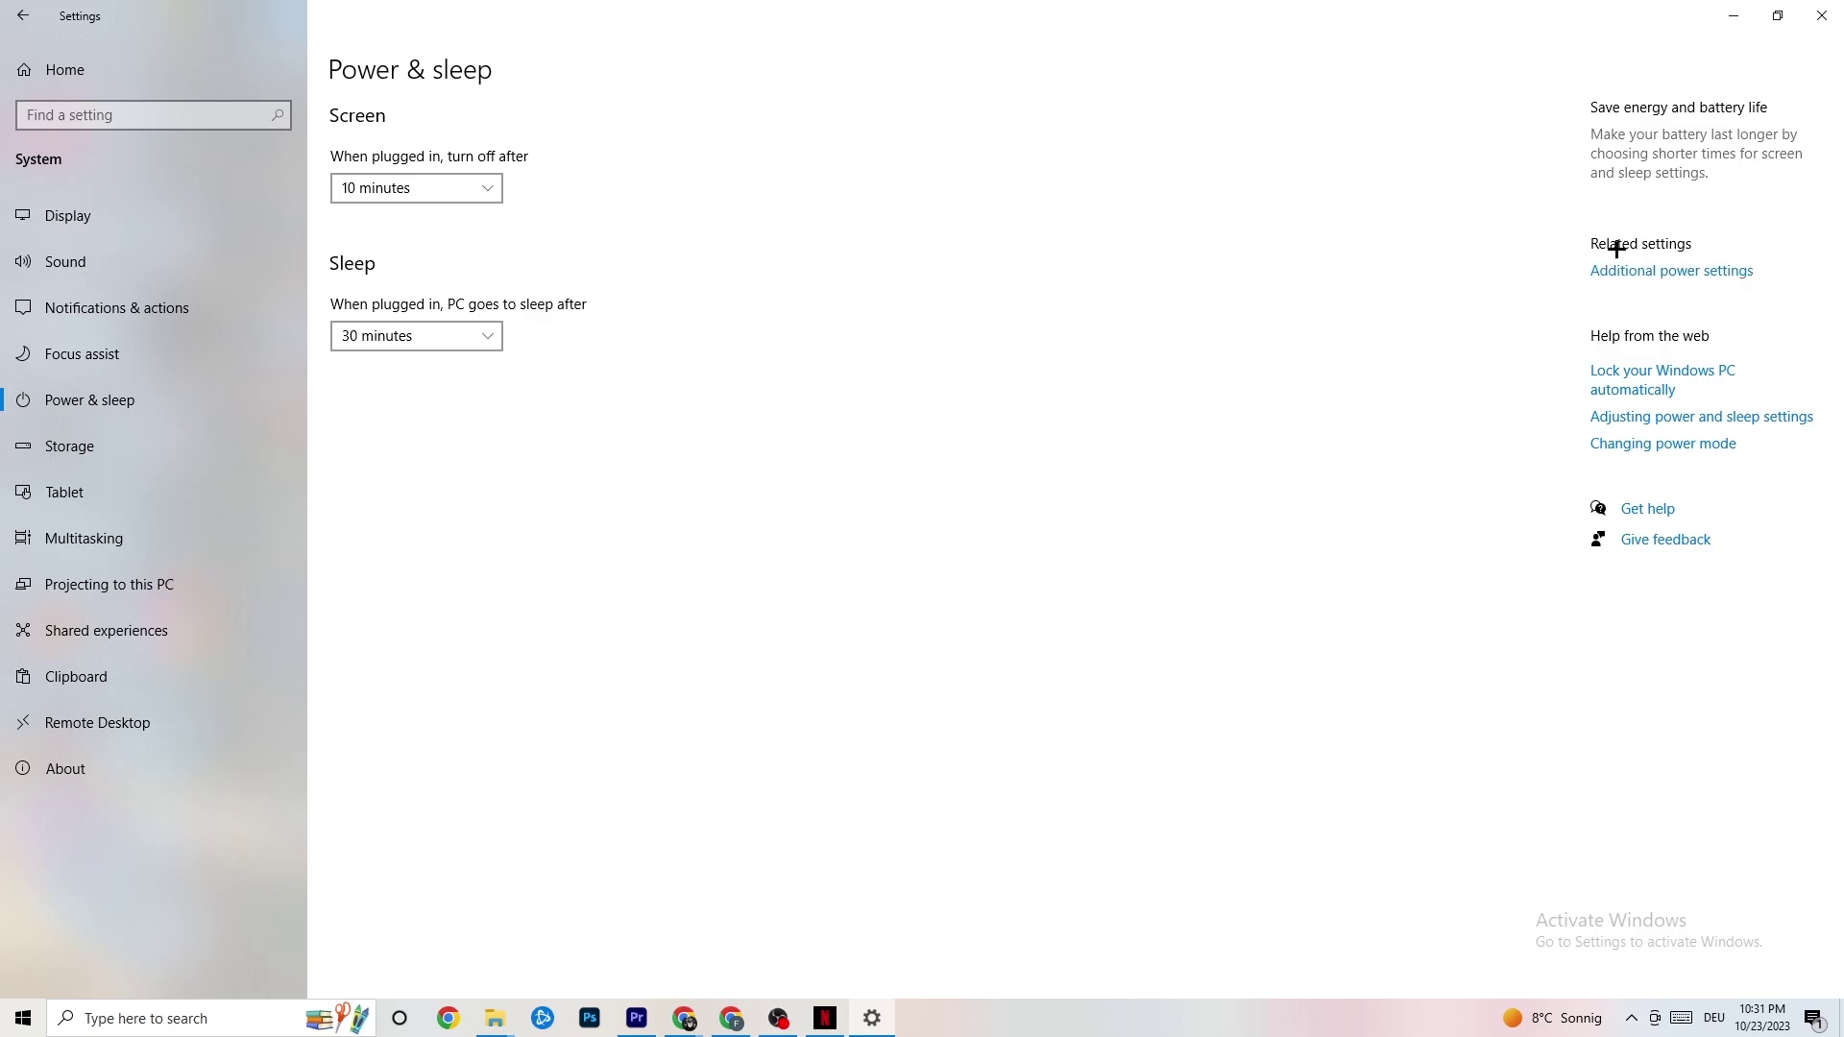
pyautogui.click(1708, 269)
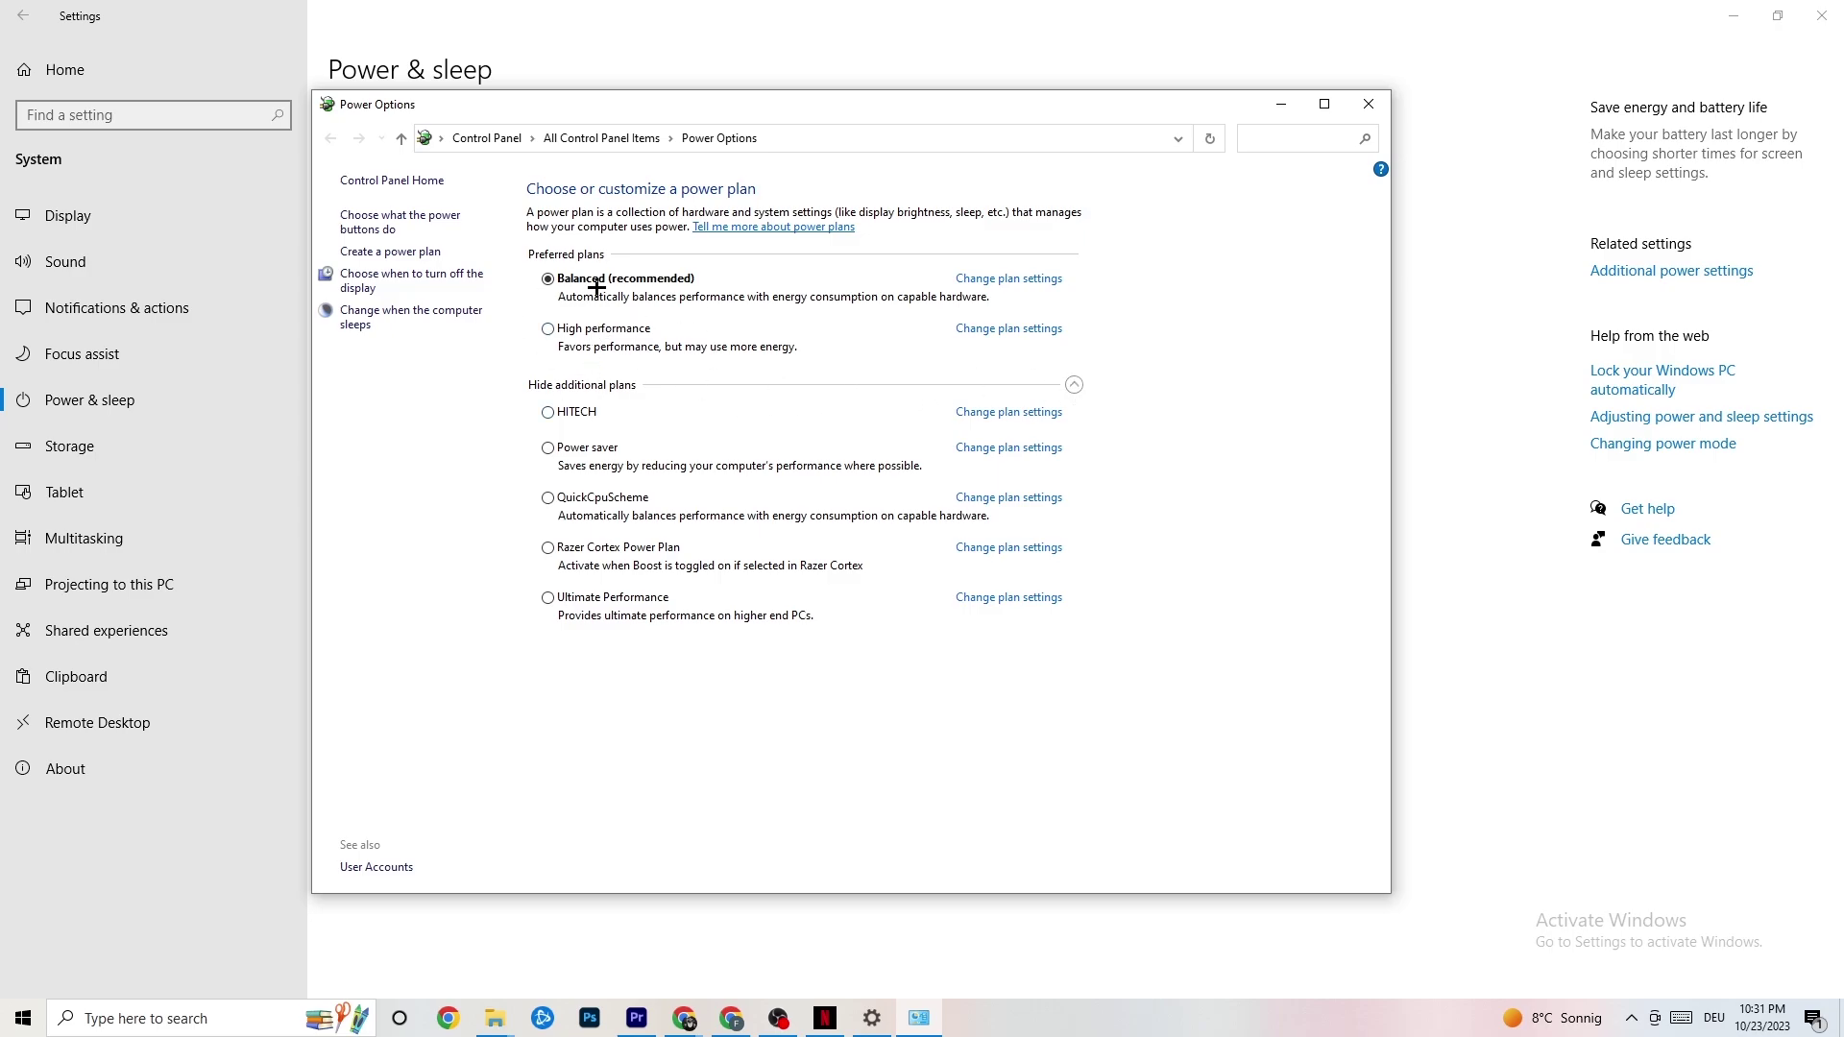
pyautogui.click(1367, 103)
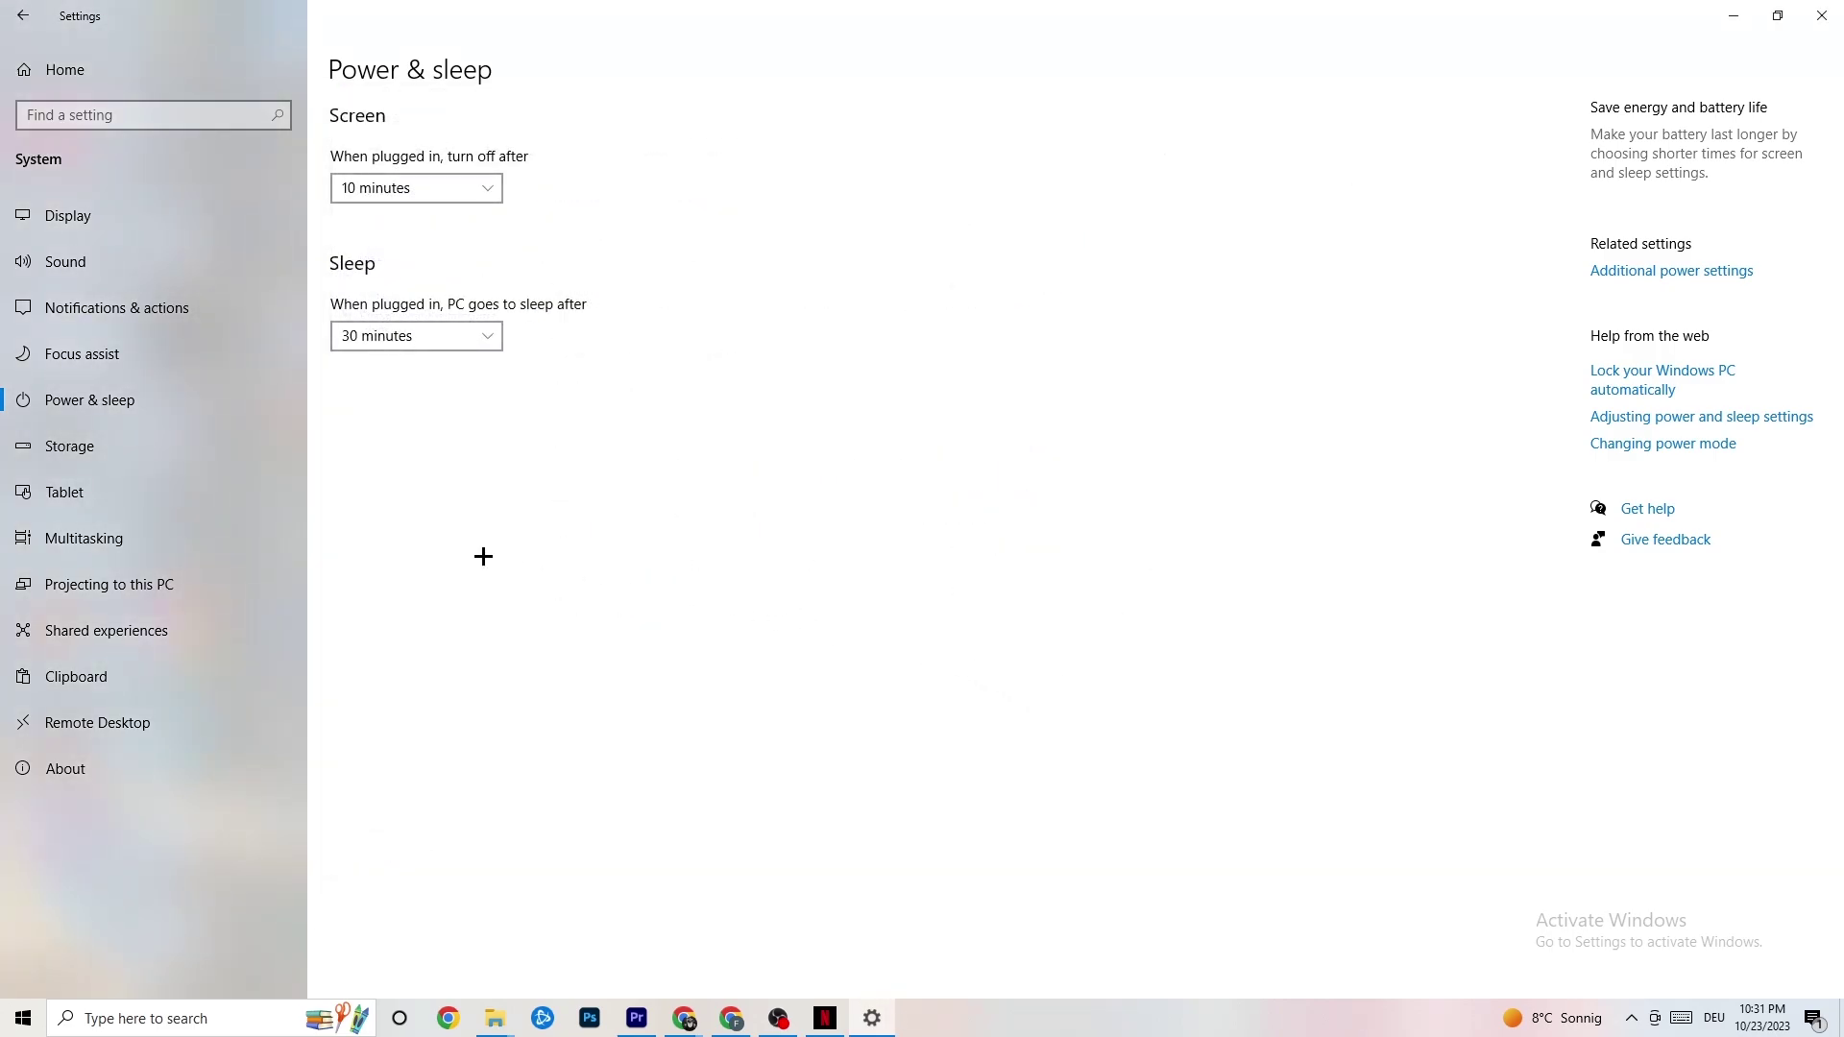
# Step: Open the Storage Sense configuration in the storage settings and choose to run it every week
pyautogui.click(144, 460)
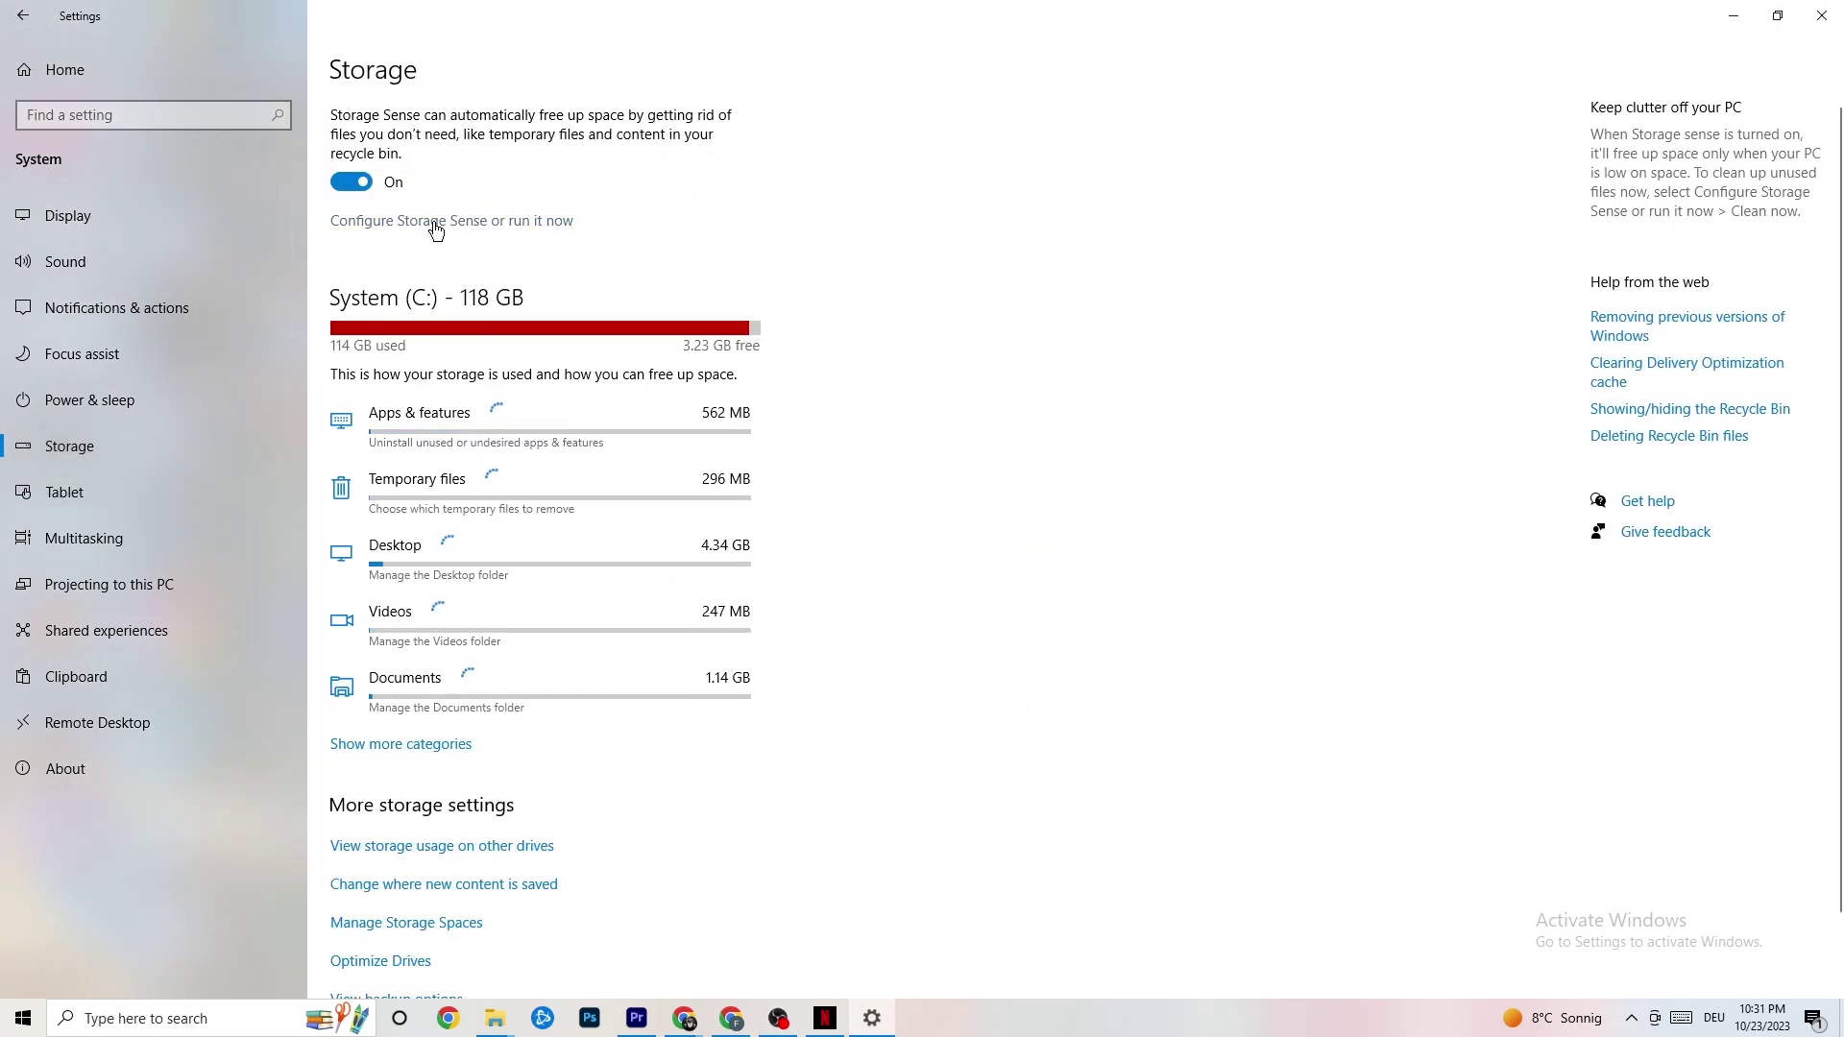
pyautogui.click(437, 225)
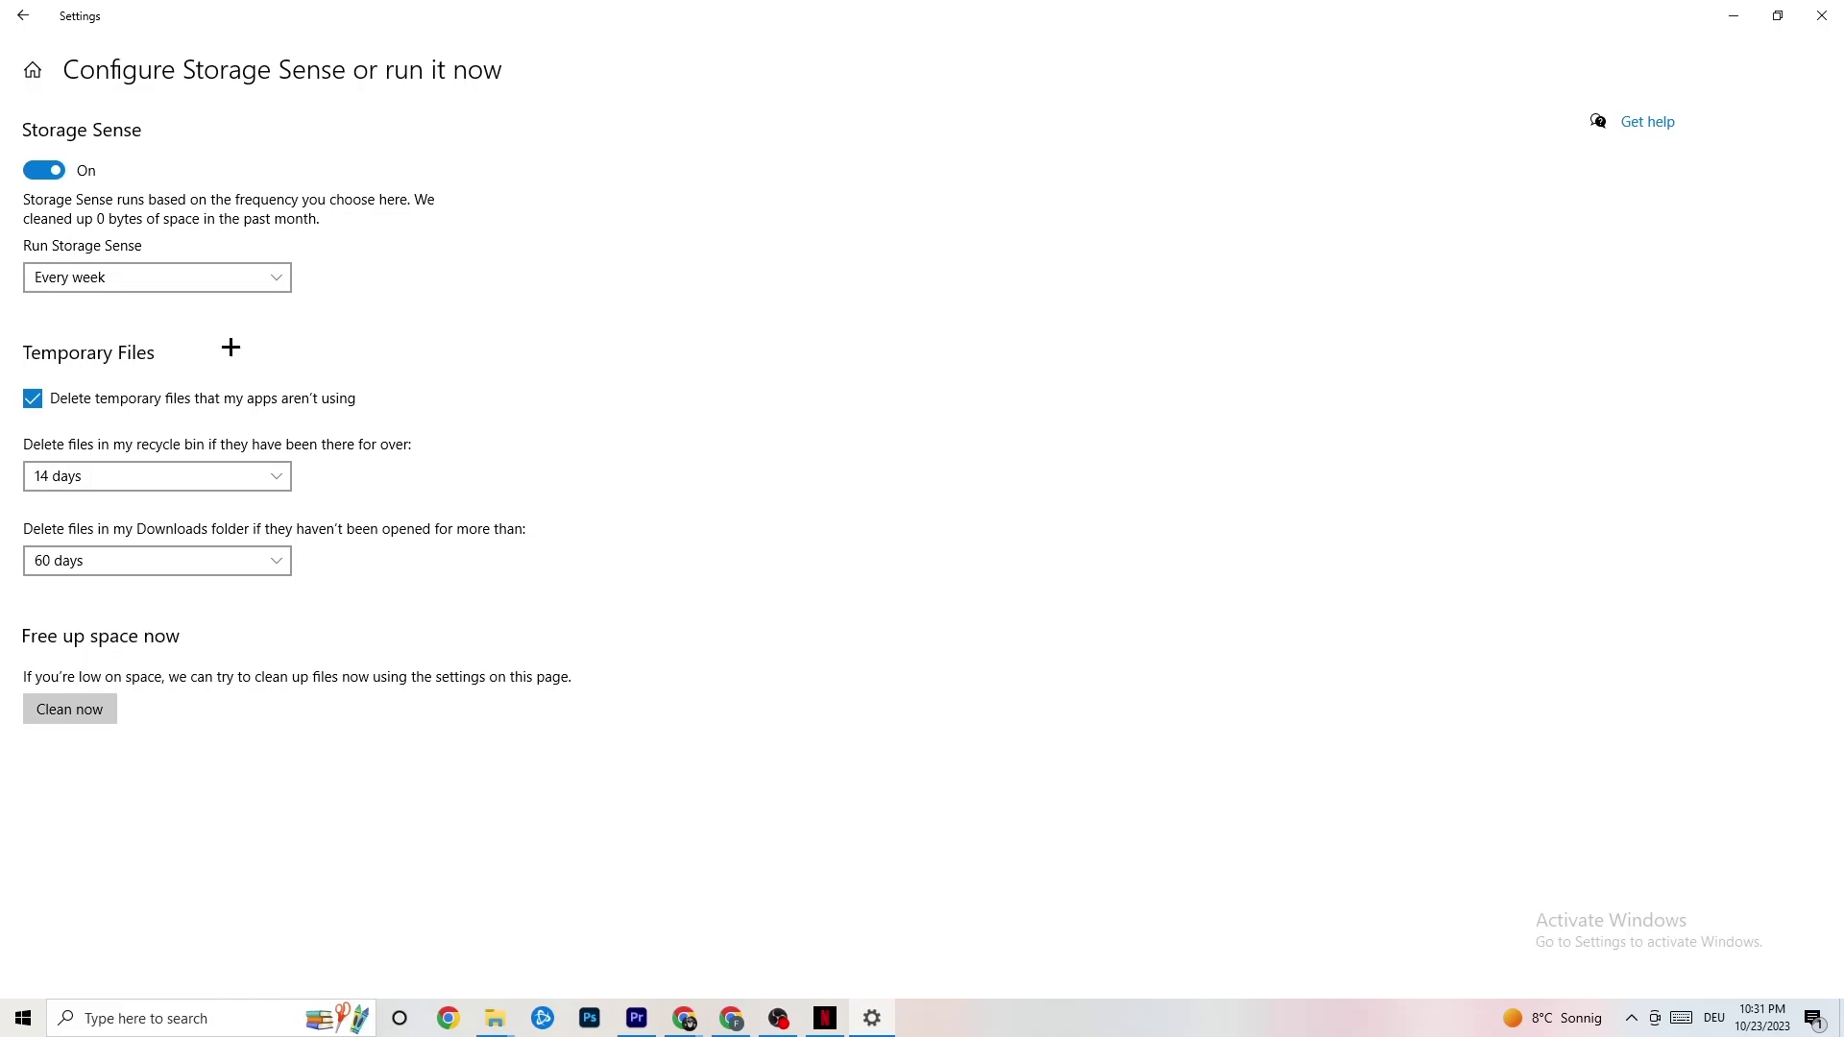
pyautogui.click(205, 278)
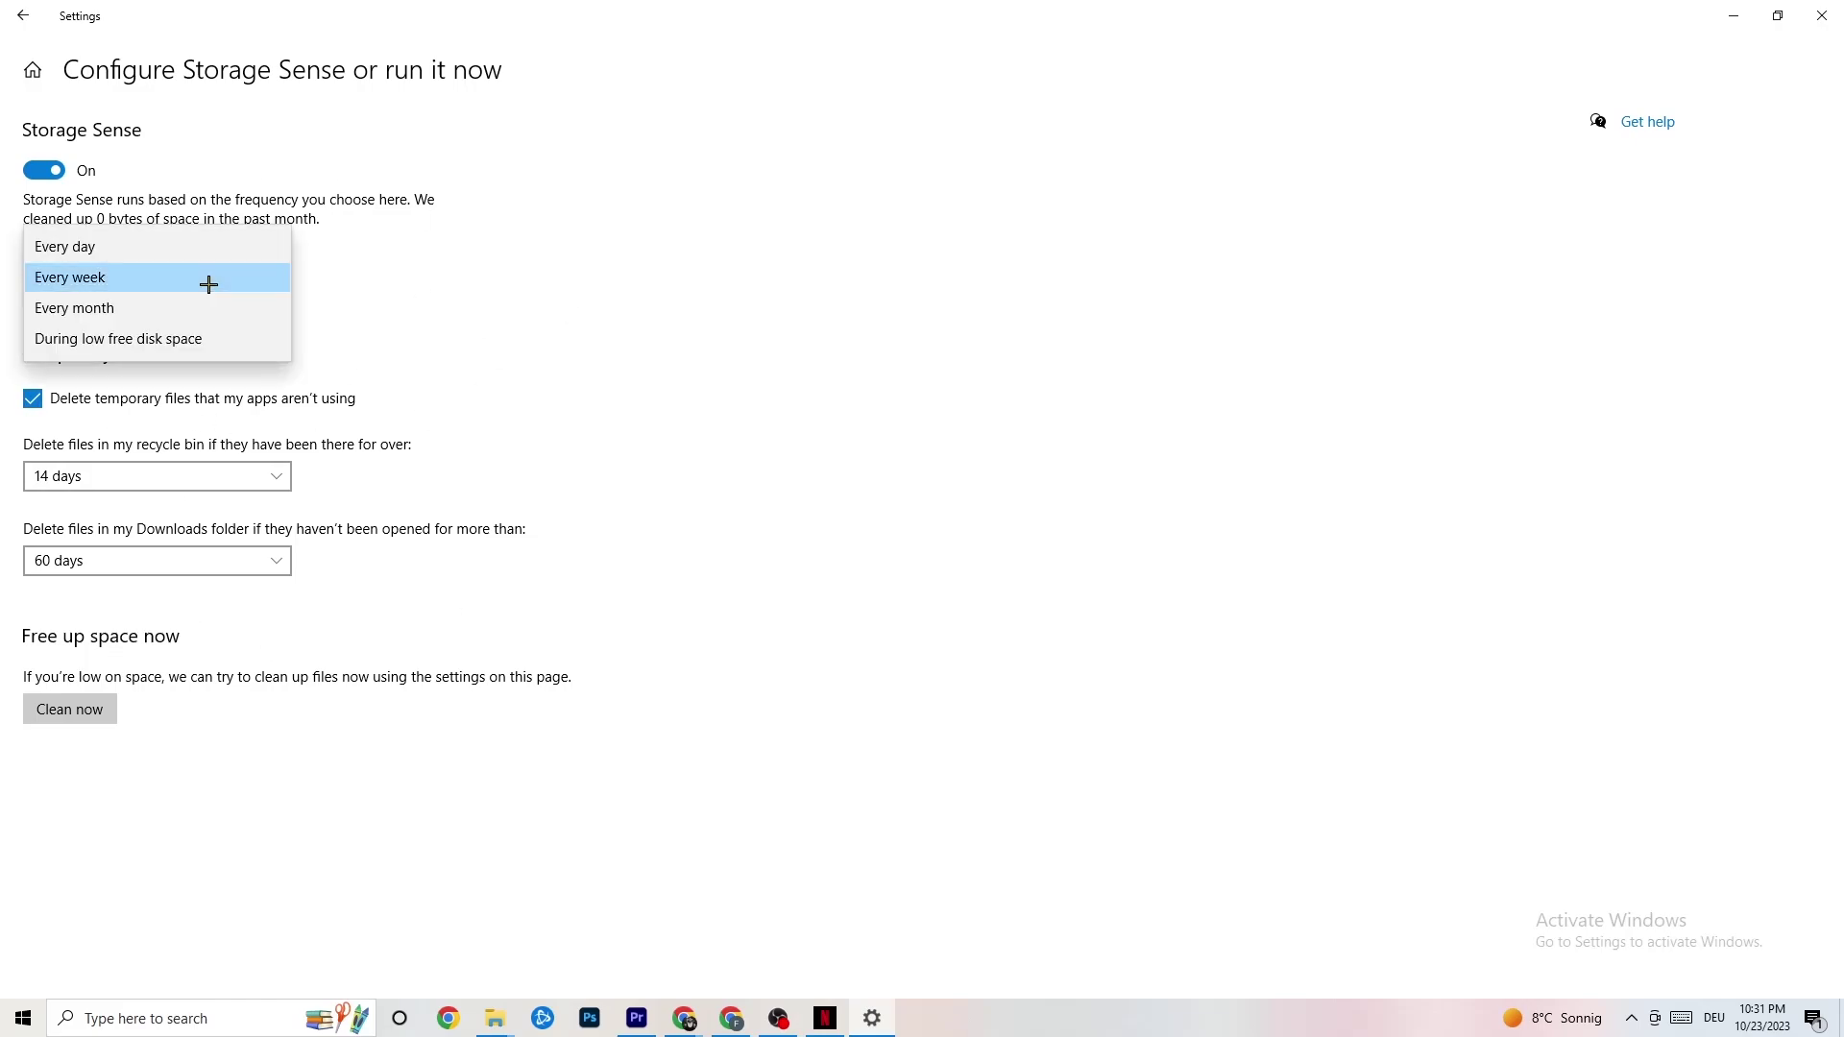
pyautogui.click(205, 279)
pyautogui.click(177, 279)
pyautogui.click(418, 384)
# Step: Check the deletion period for recycle bin files, run the Storage Sense cleanup immediately, and leave the storage settings
pyautogui.click(214, 471)
pyautogui.click(672, 384)
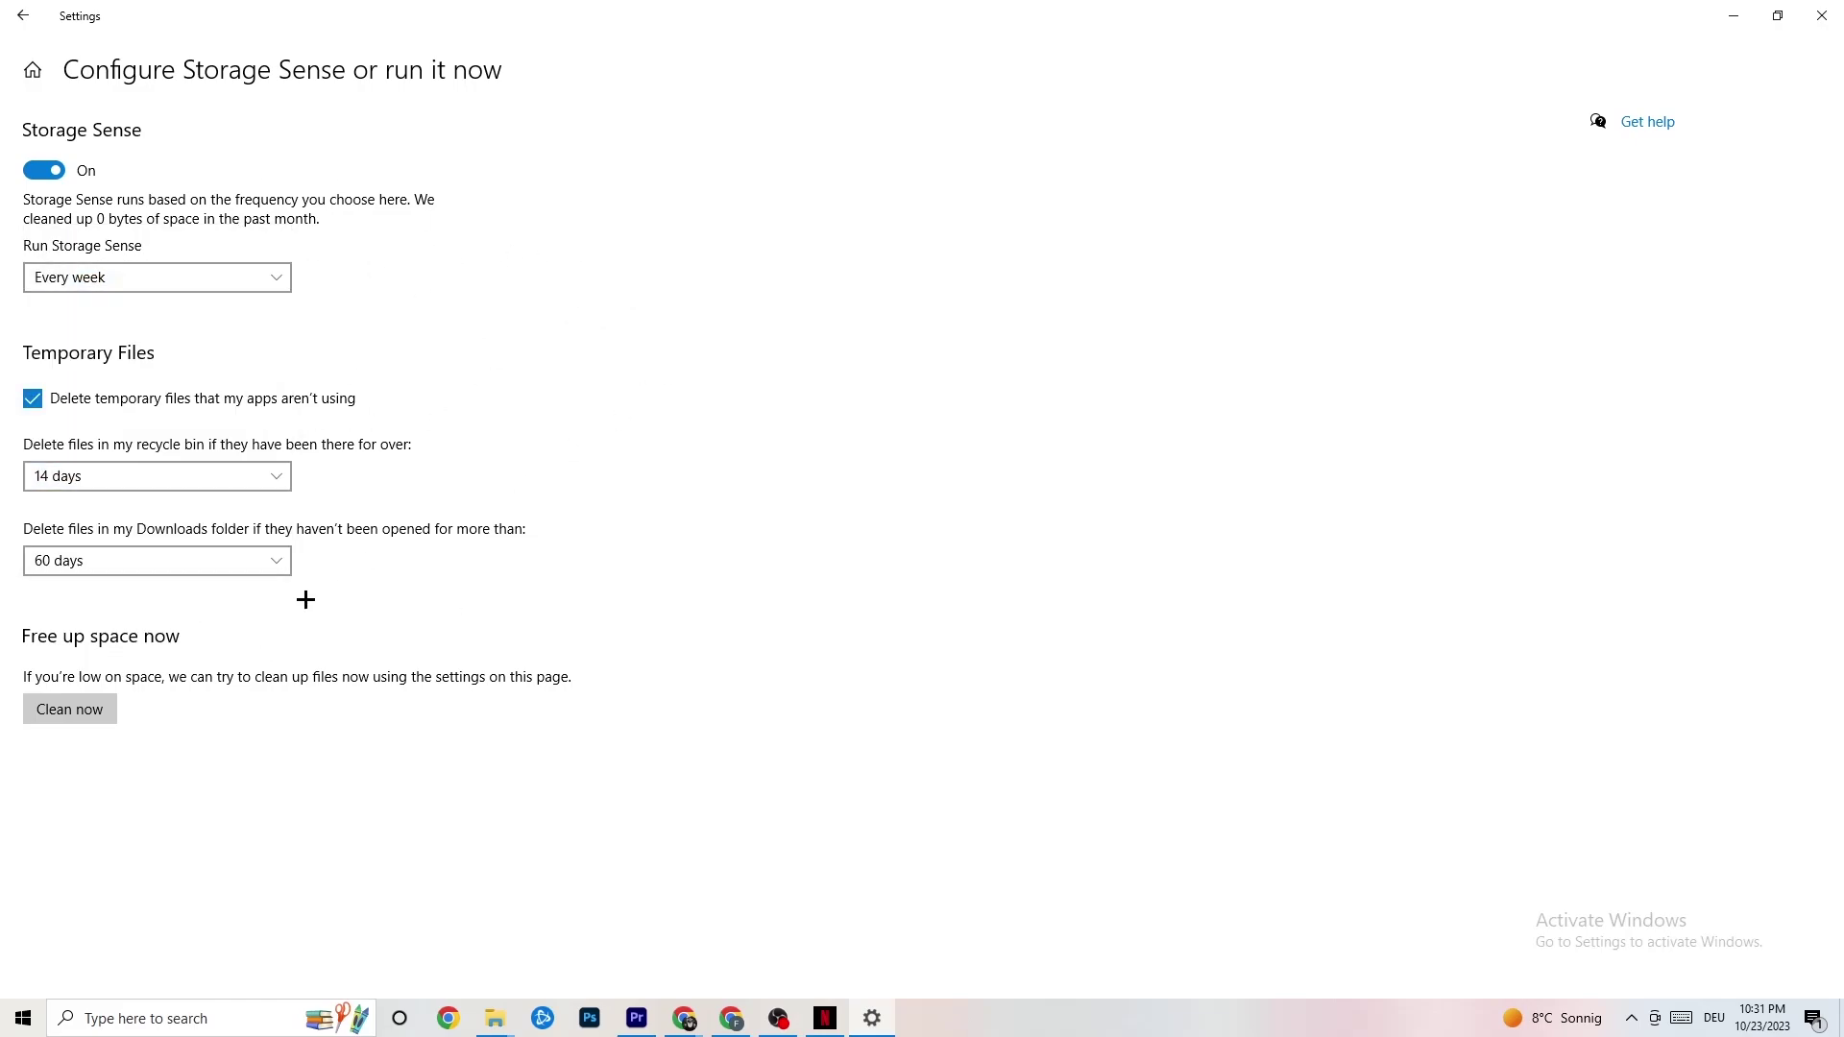
pyautogui.click(84, 712)
pyautogui.click(20, 12)
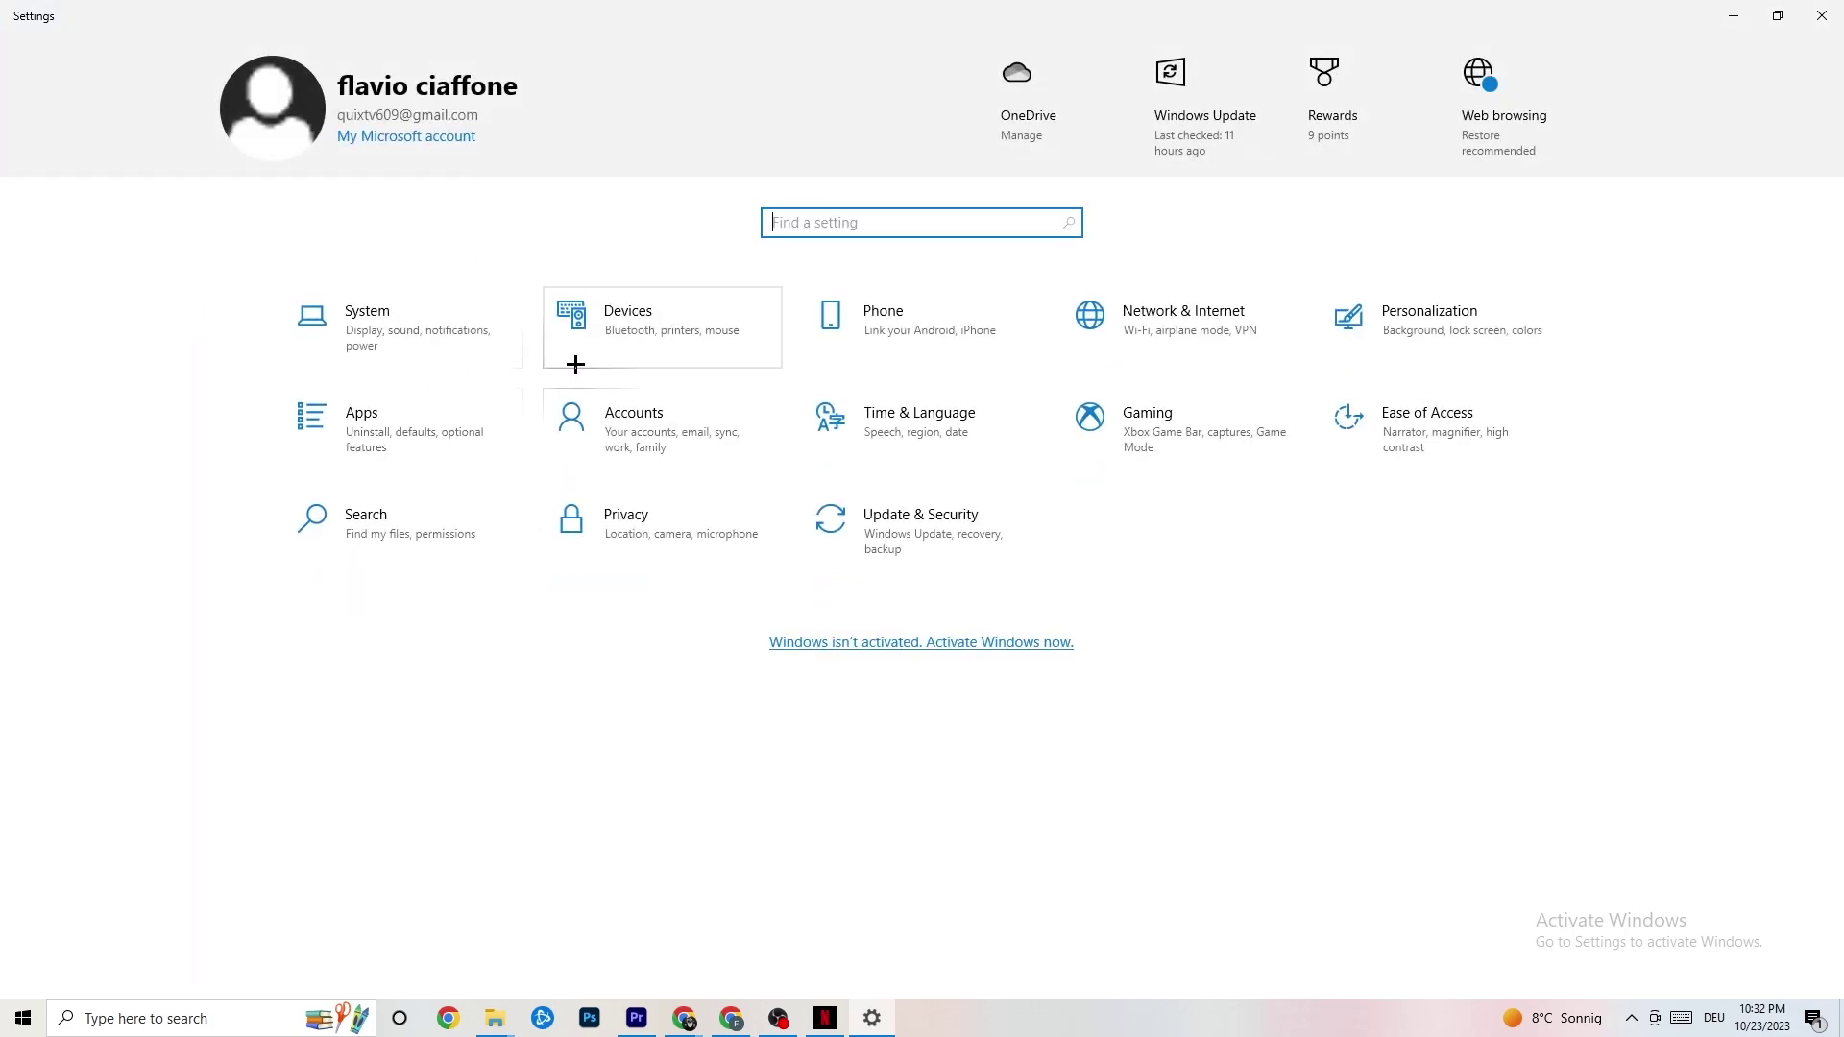
# Step: Review the background recording options under Captures and the Game Mode setting in the gaming settings
pyautogui.click(1229, 439)
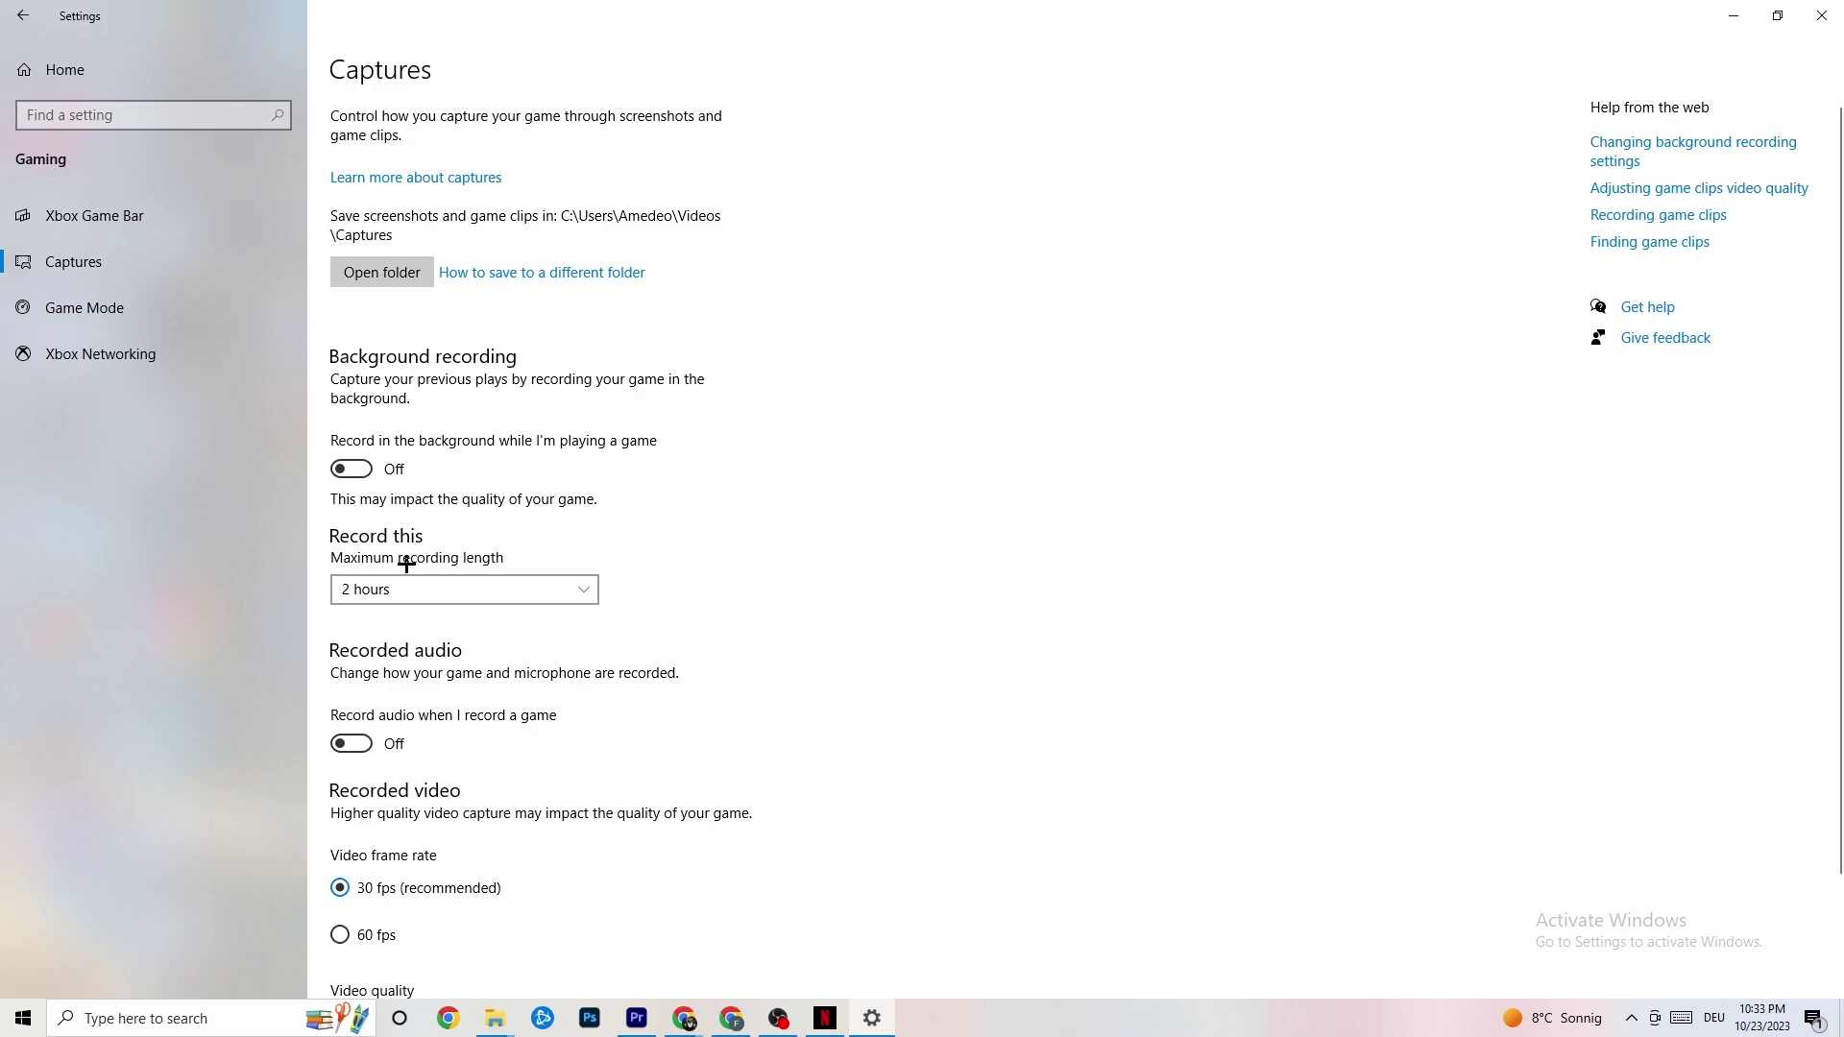
pyautogui.click(169, 307)
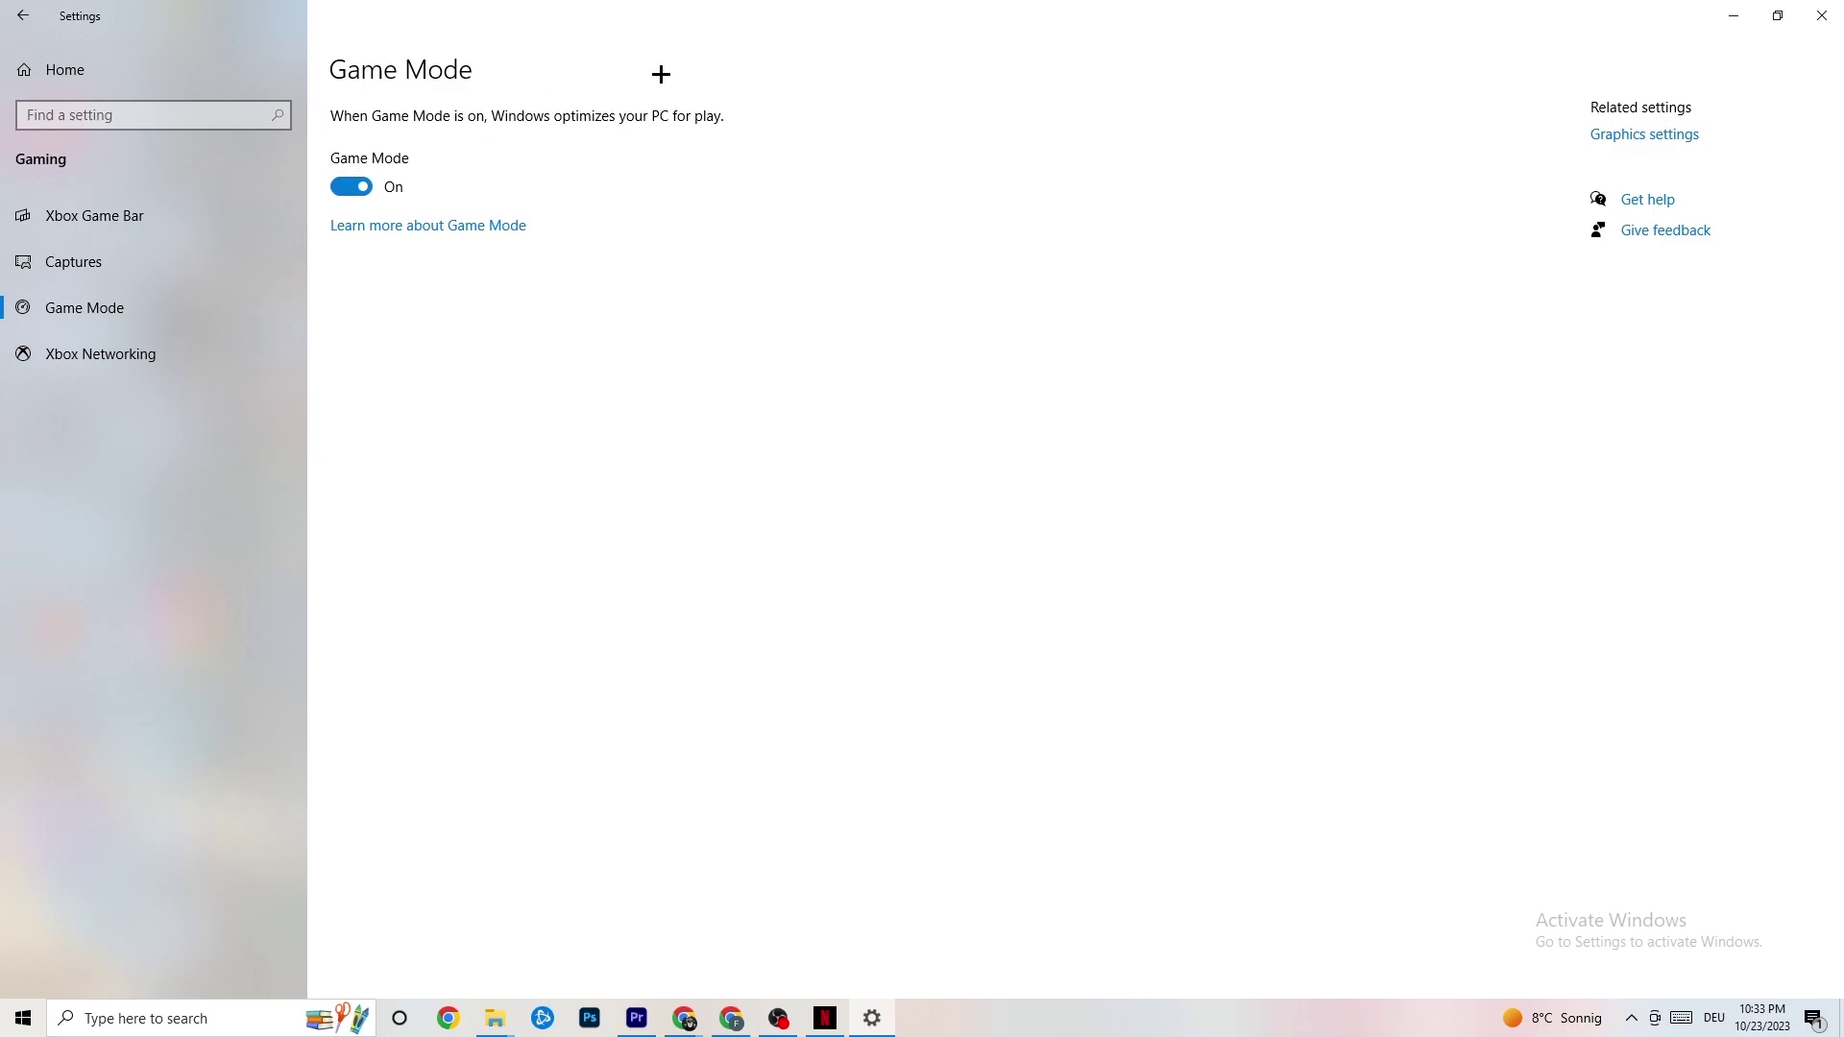
pyautogui.click(23, 15)
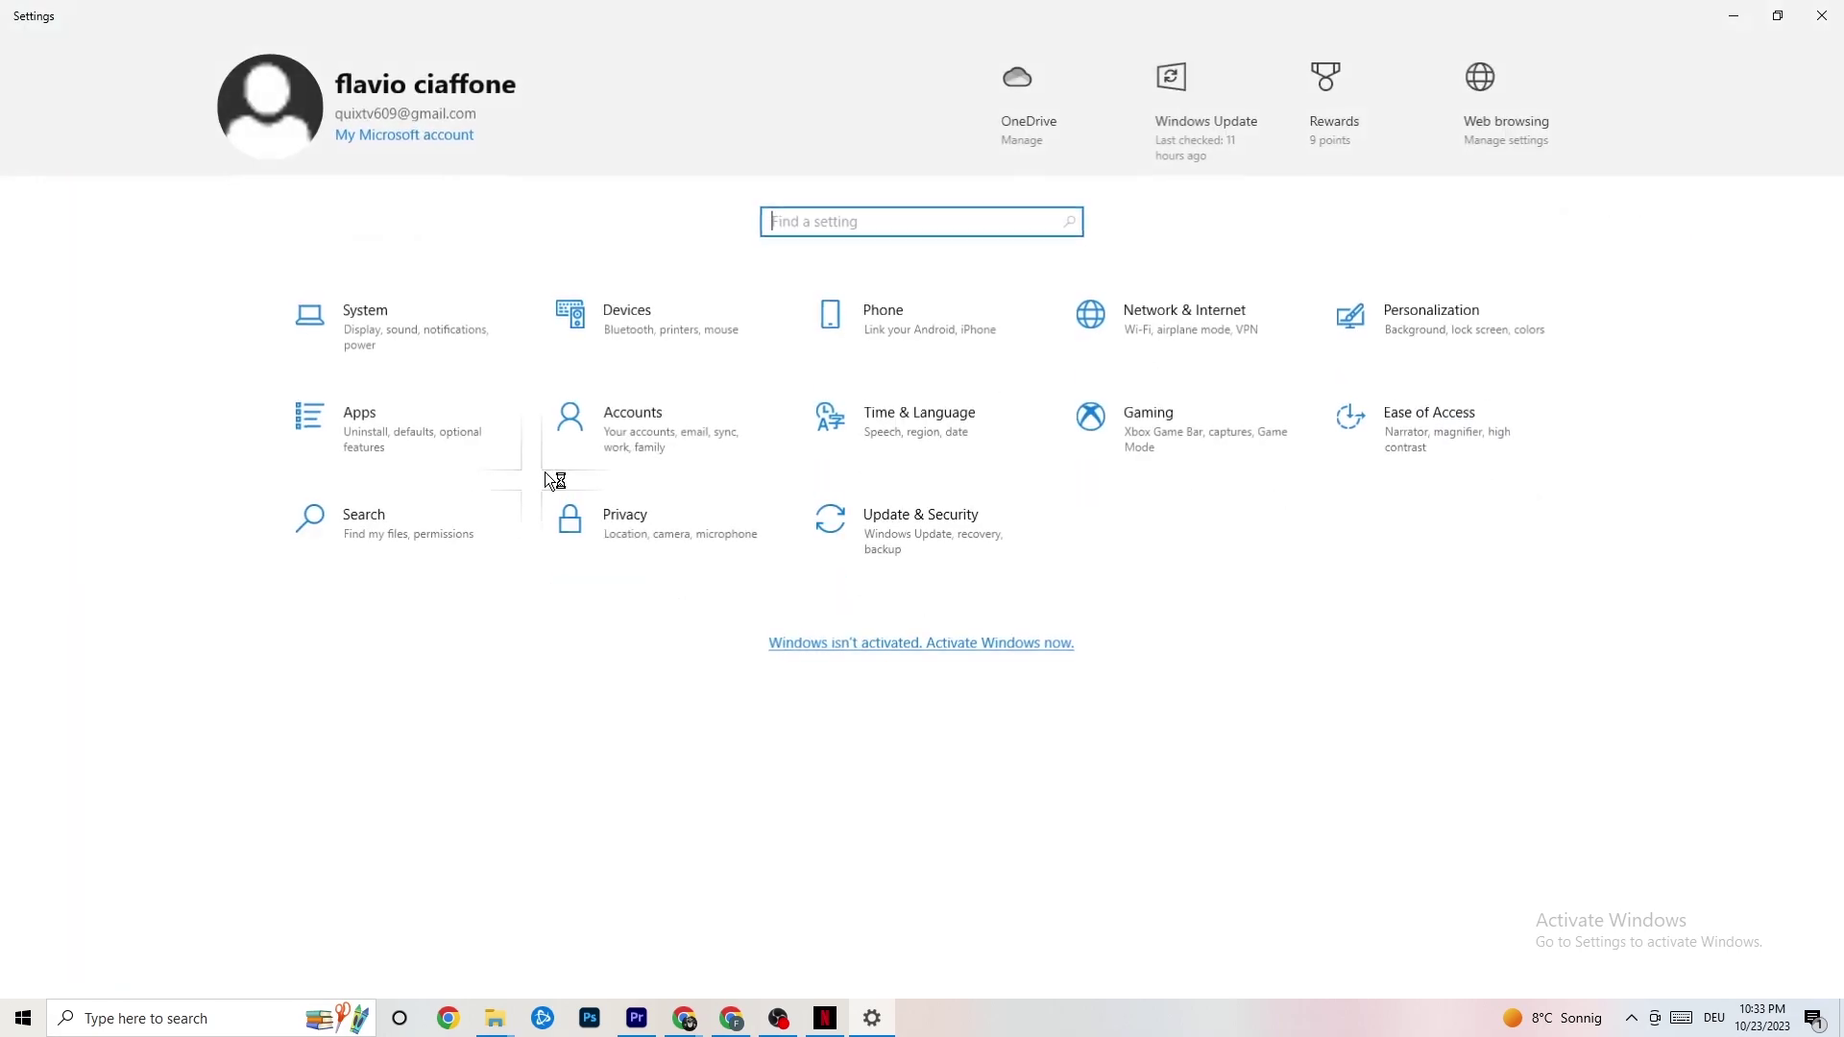
# Step: Check the Windows Update status and the troubleshooting options under Update & Security, and close Settings
pyautogui.click(967, 552)
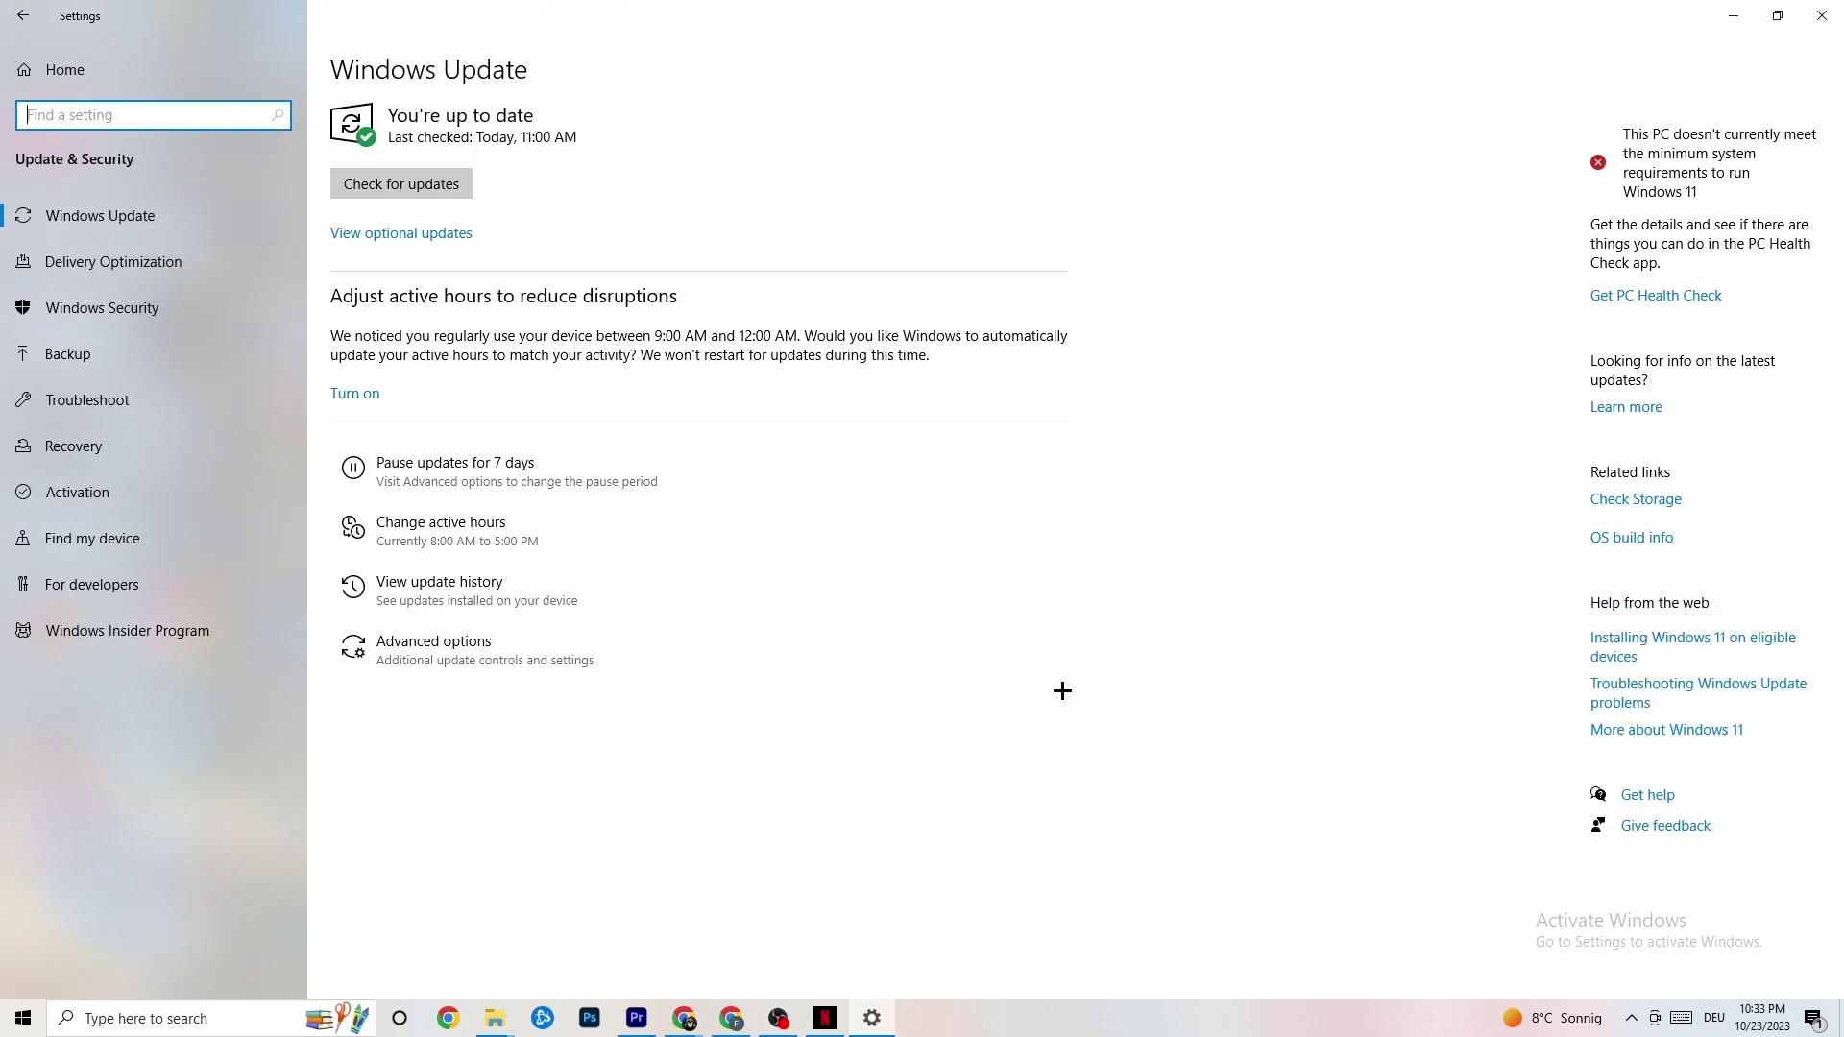
pyautogui.click(103, 394)
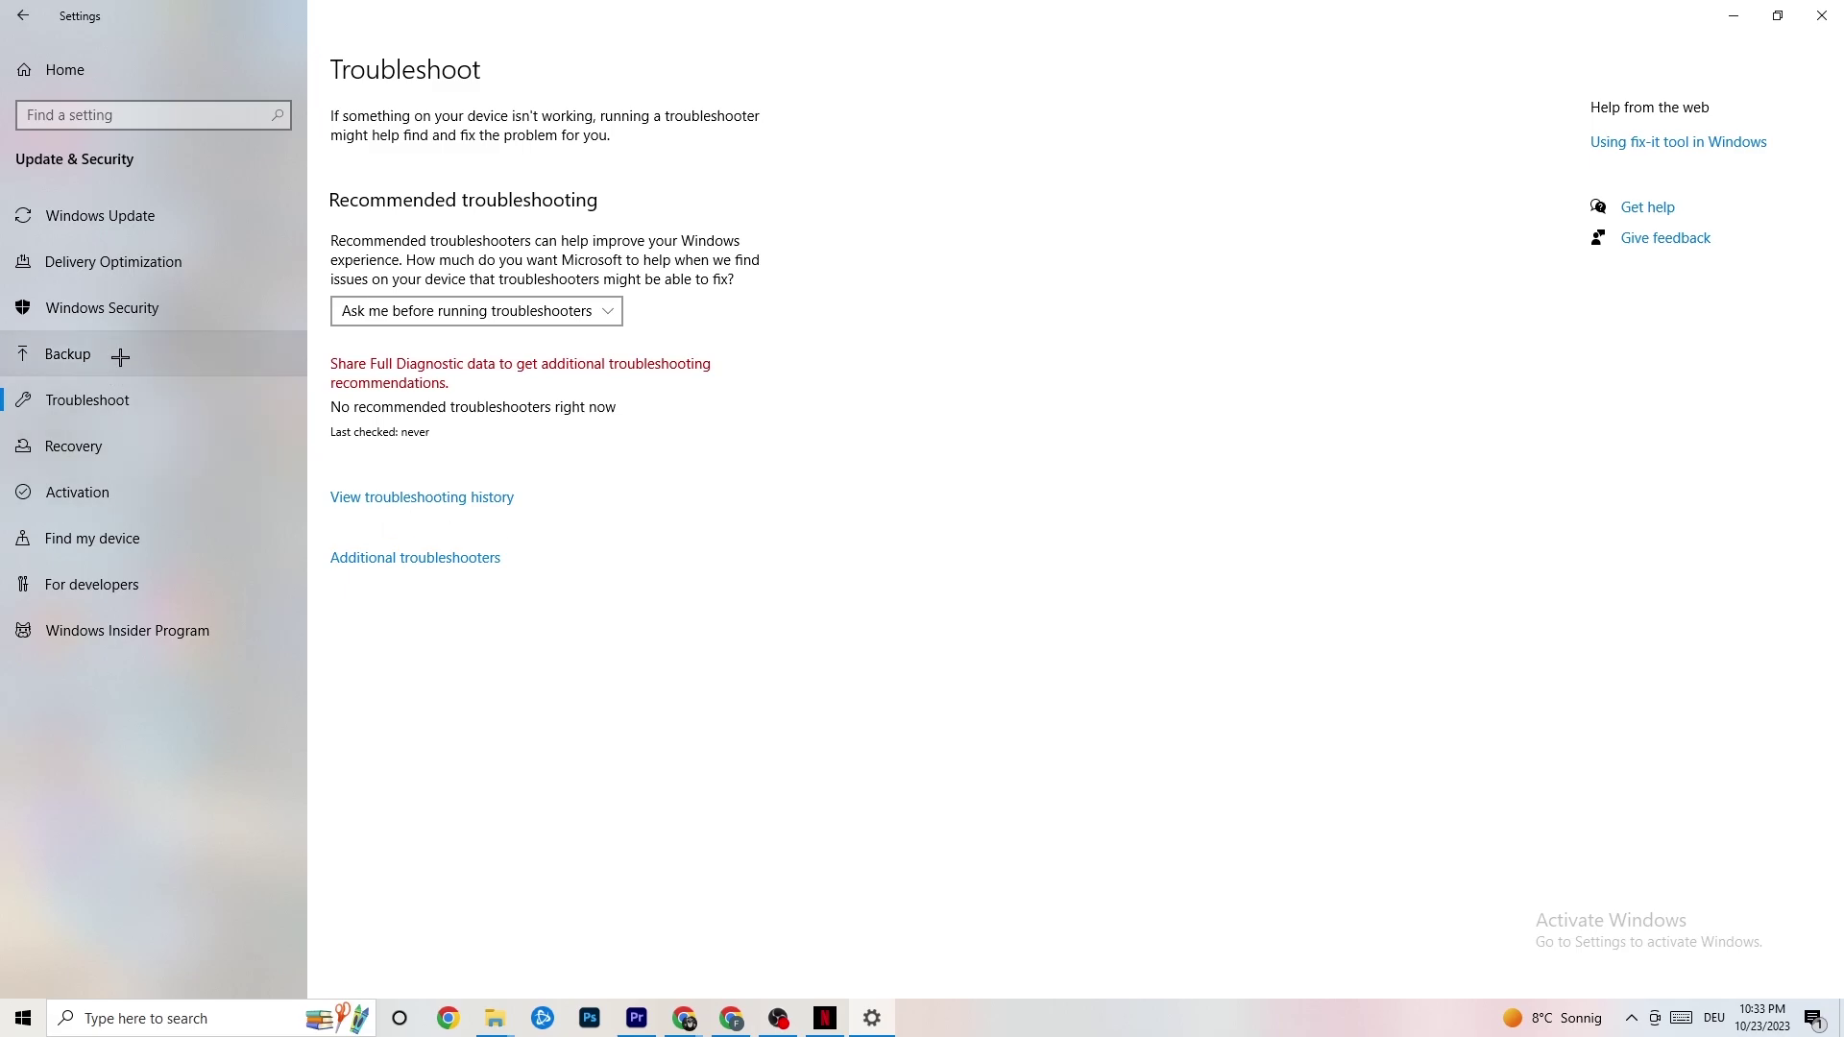
pyautogui.click(154, 221)
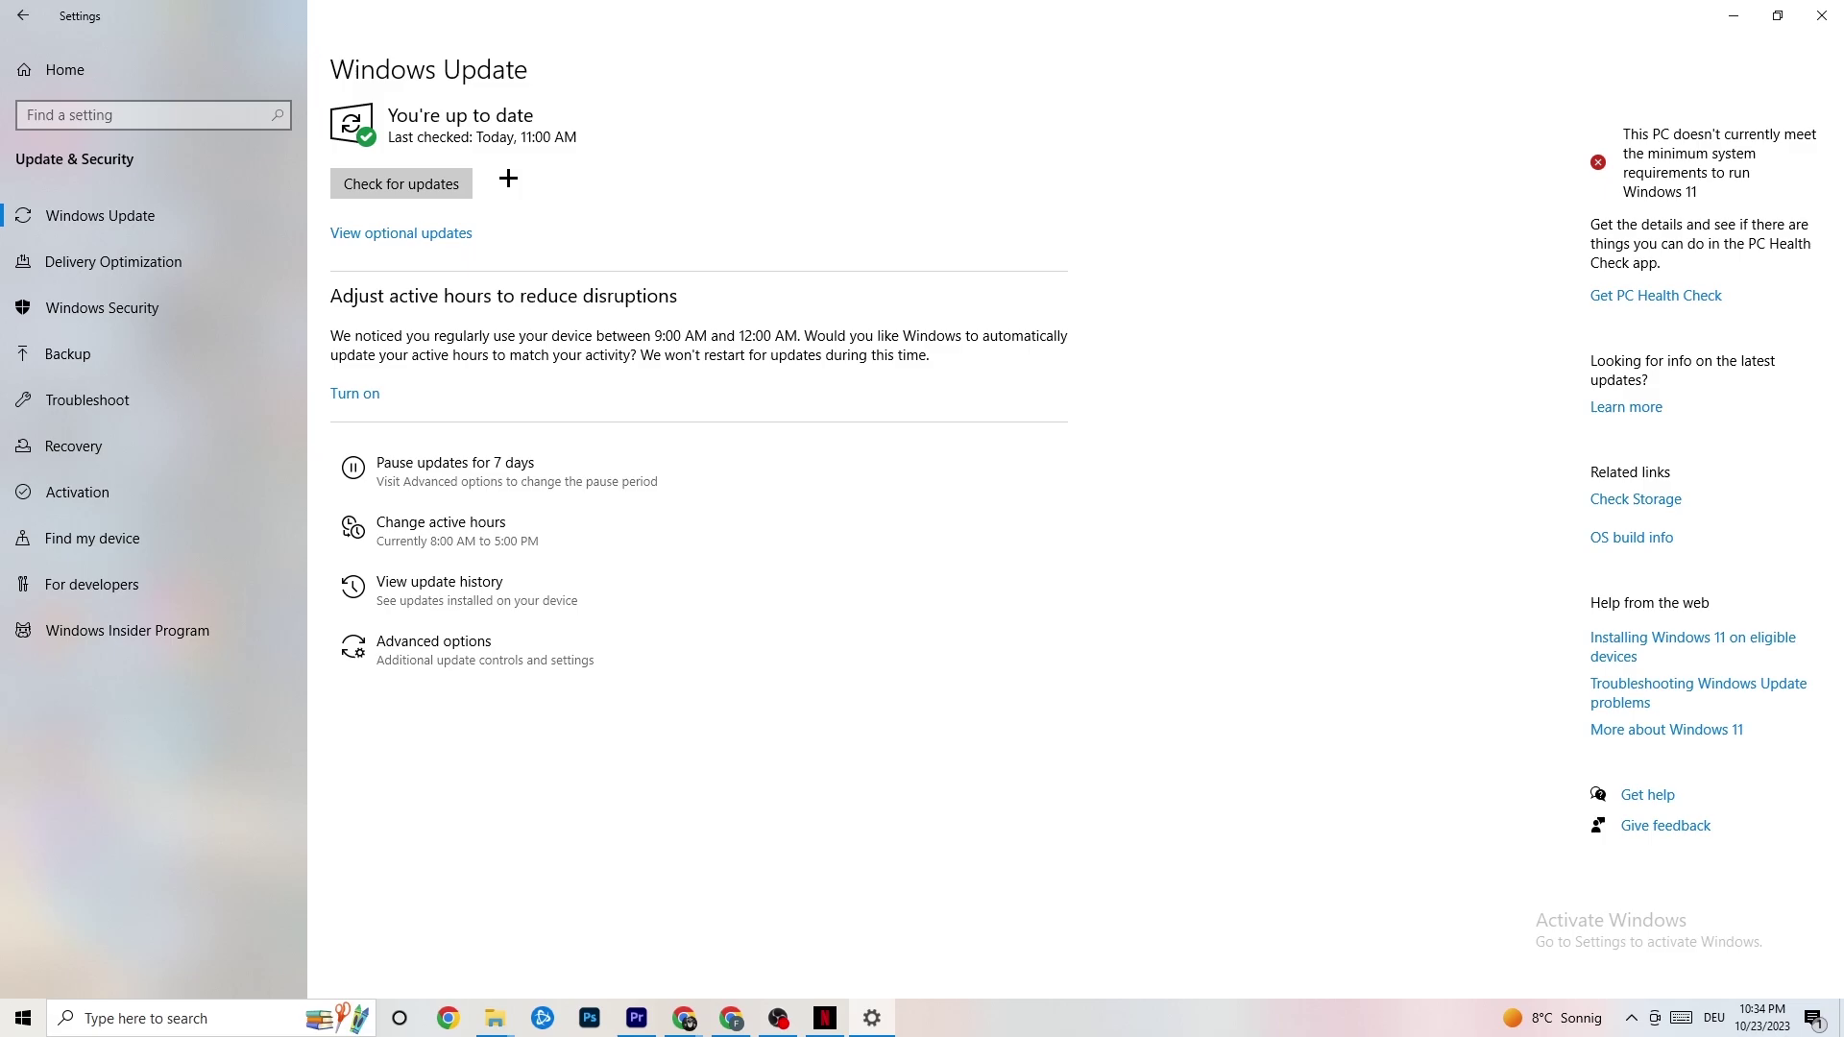
pyautogui.click(1801, 21)
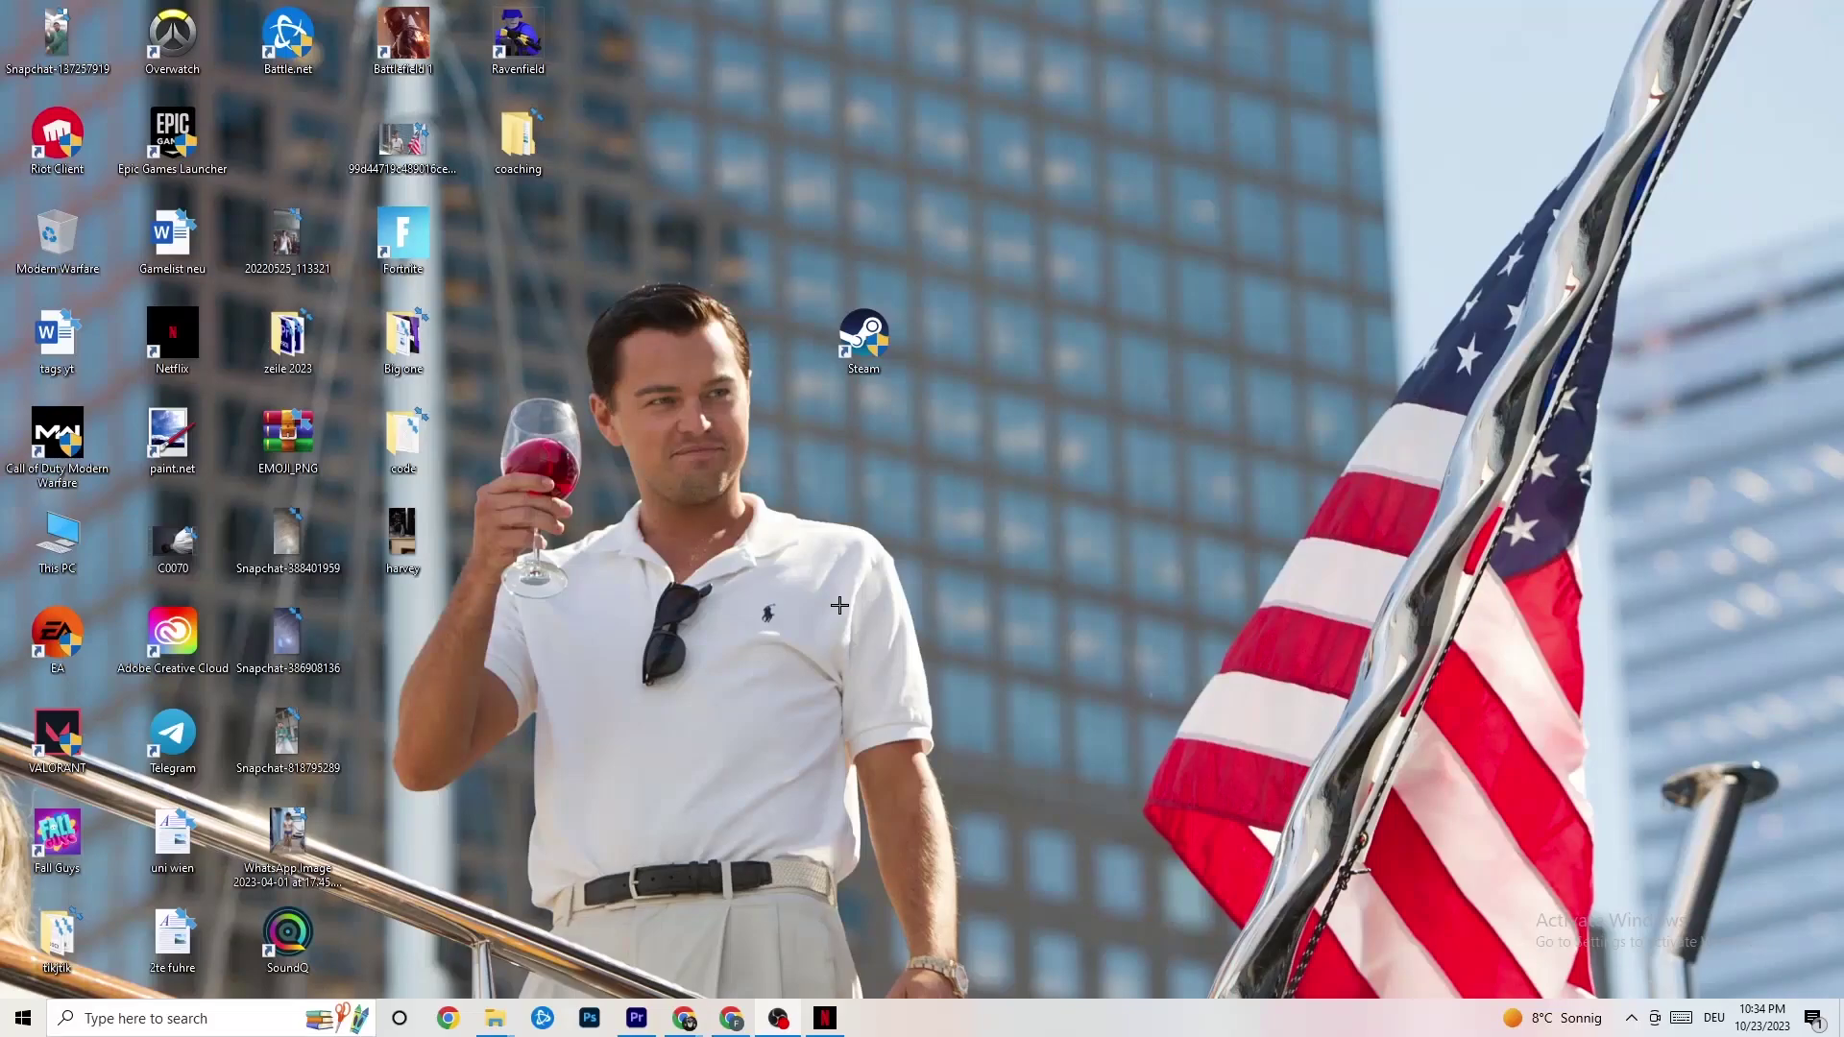